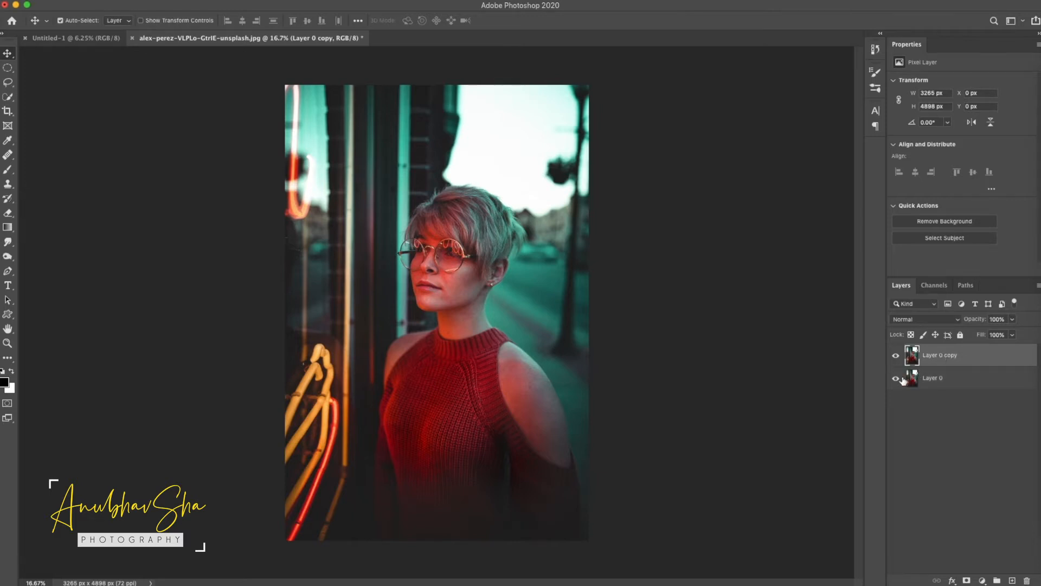
Convert Layer 0 copy to a smart object and apply the Dry Brush filter with brush size 2, brush detail 8 and texture 1.
{"action": "right_click", "coordinate": [991, 356]}
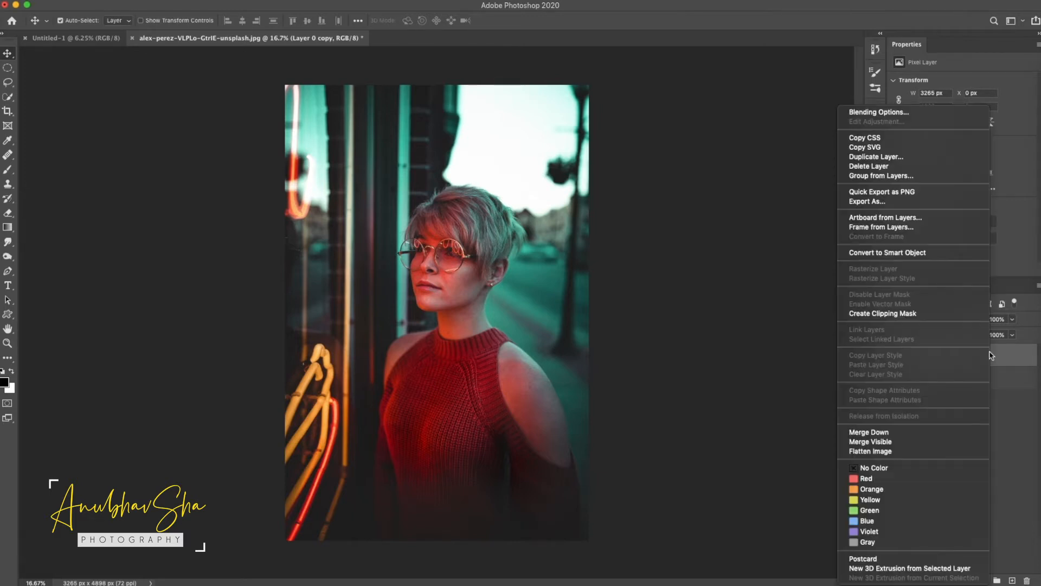
{"action": "left_click", "coordinate": [877, 252]}
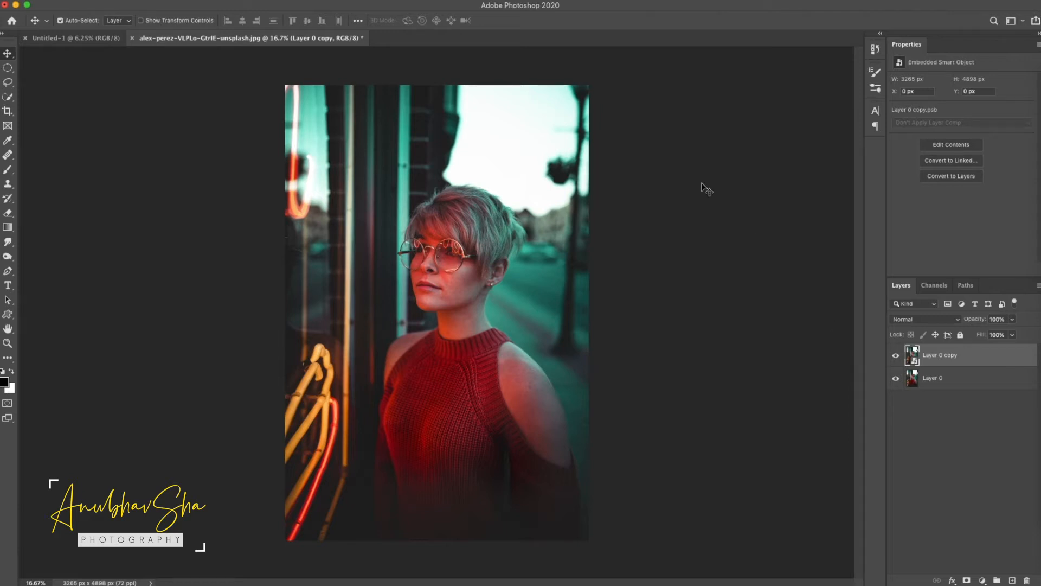
{"action": "left_click", "coordinate": [263, 0]}
{"action": "left_click", "coordinate": [264, 4]}
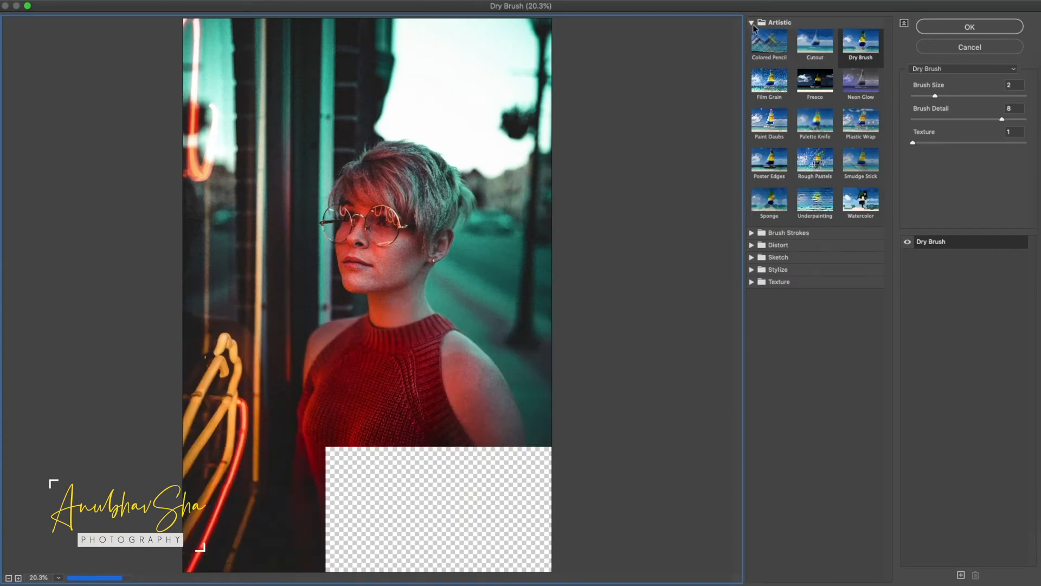
{"action": "left_click", "coordinate": [774, 53]}
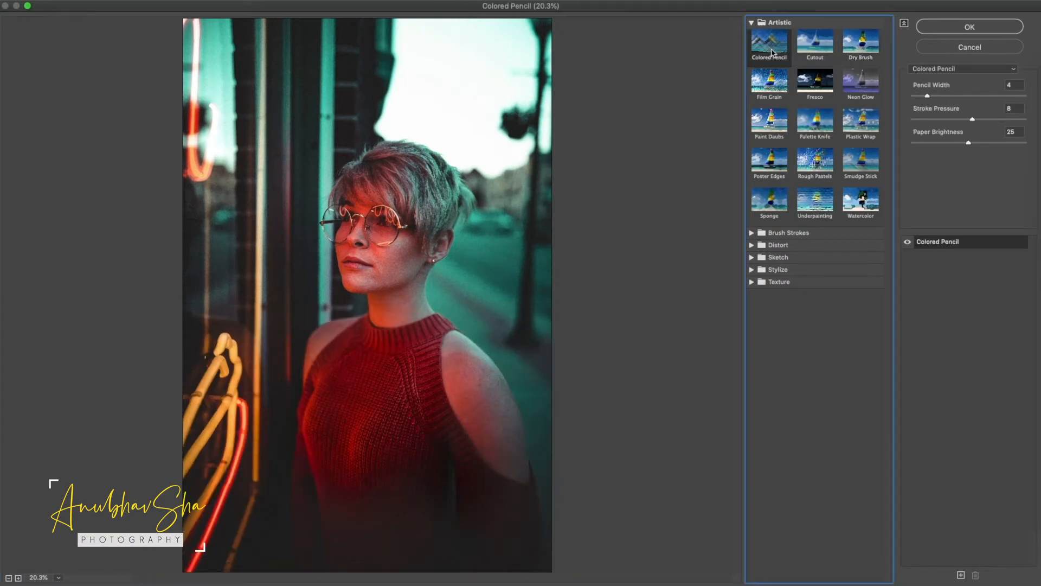
{"action": "left_click", "coordinate": [856, 51]}
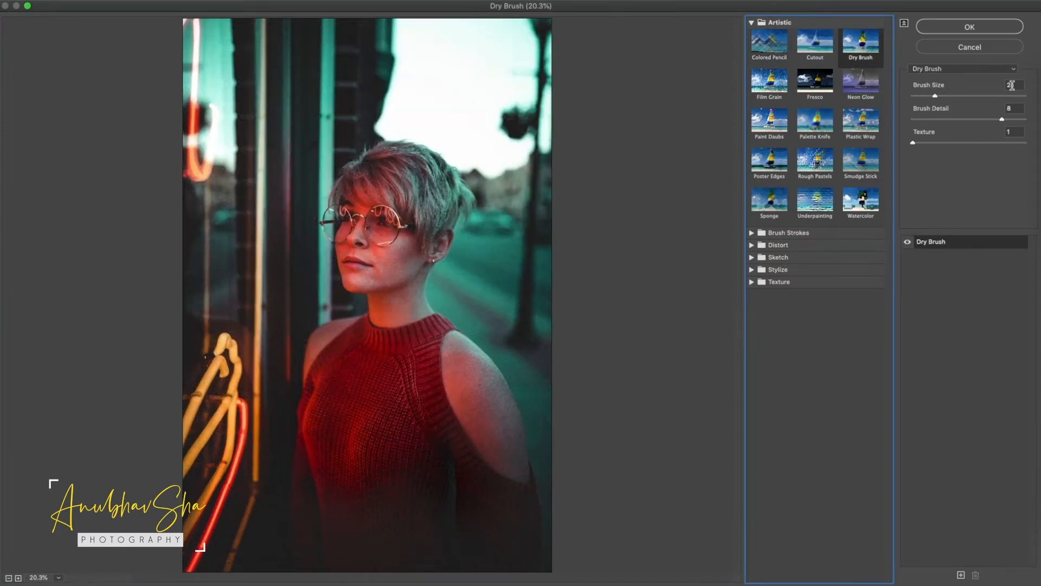
{"action": "left_click_drag", "start_coordinate": [935, 96], "coordinate": [952, 99]}
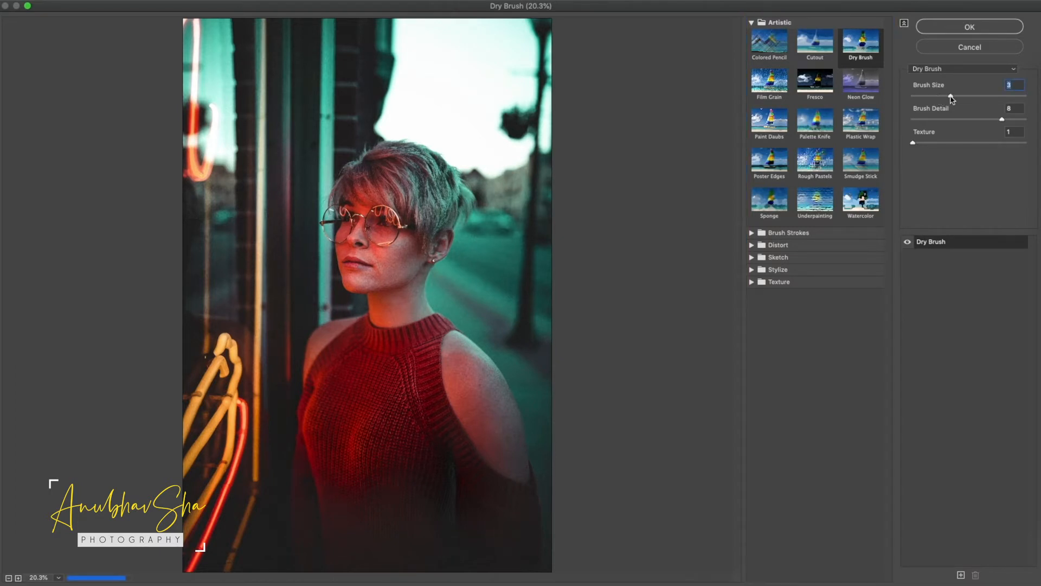
{"action": "key", "text": "Down"}
{"action": "left_click", "coordinate": [956, 27]}
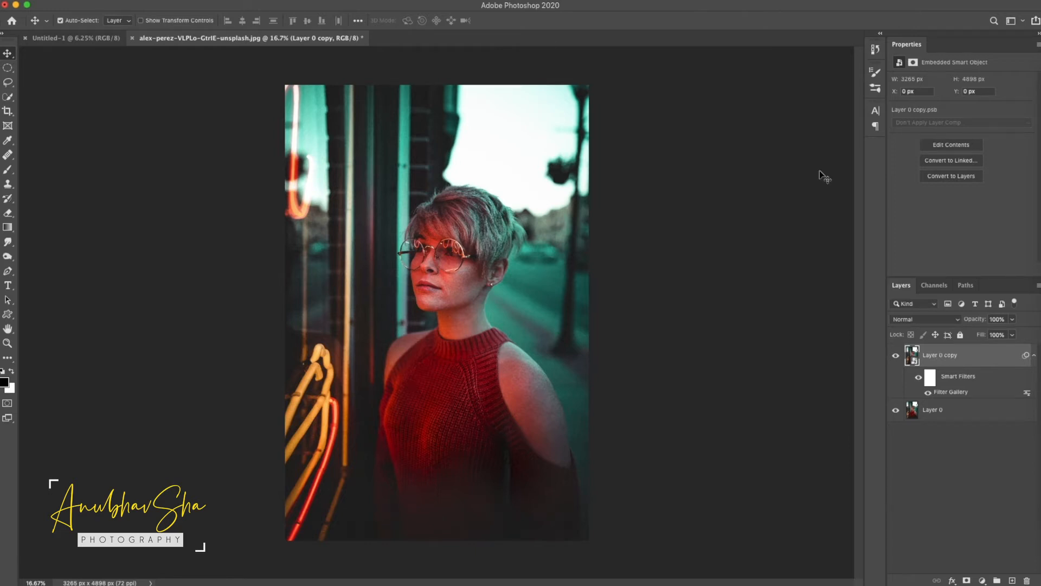
Apply the Cutout filter to Layer 0 copy with 8 levels and edge simplicity 0.
{"action": "left_click", "coordinate": [261, 1]}
{"action": "left_click", "coordinate": [262, 6]}
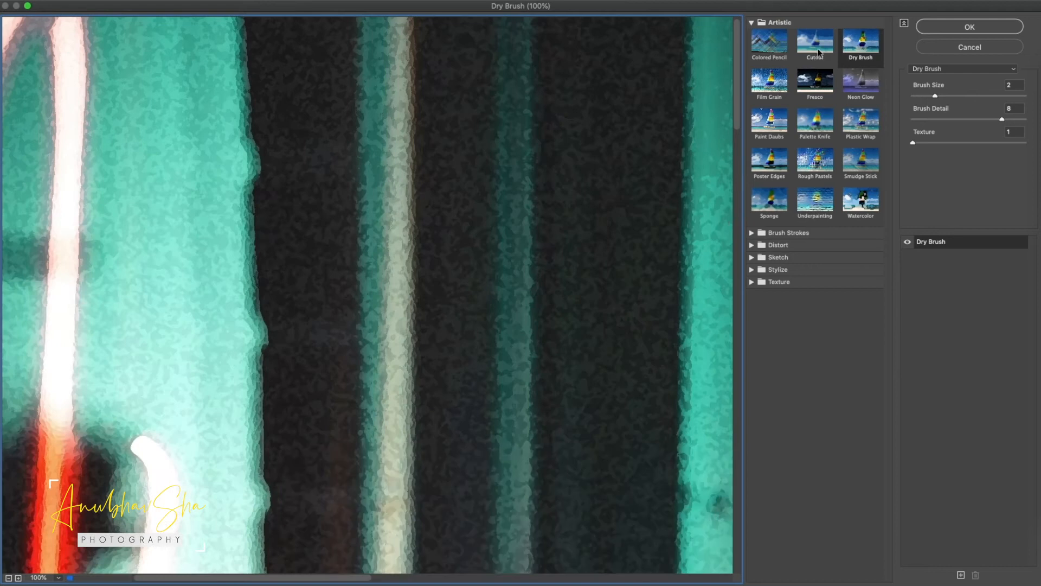
{"action": "left_click", "coordinate": [816, 45]}
{"action": "key", "text": "super+0"}
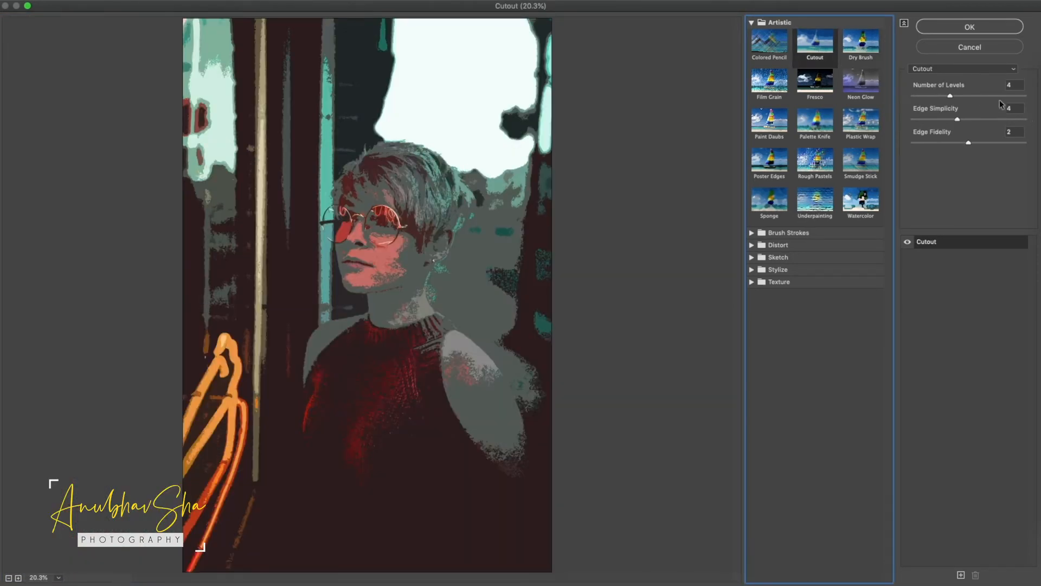
{"action": "double_click", "coordinate": [1009, 86]}
{"action": "type", "text": "8"}
{"action": "left_click_drag", "start_coordinate": [1010, 110], "coordinate": [925, 113]}
{"action": "type", "text": "0"}
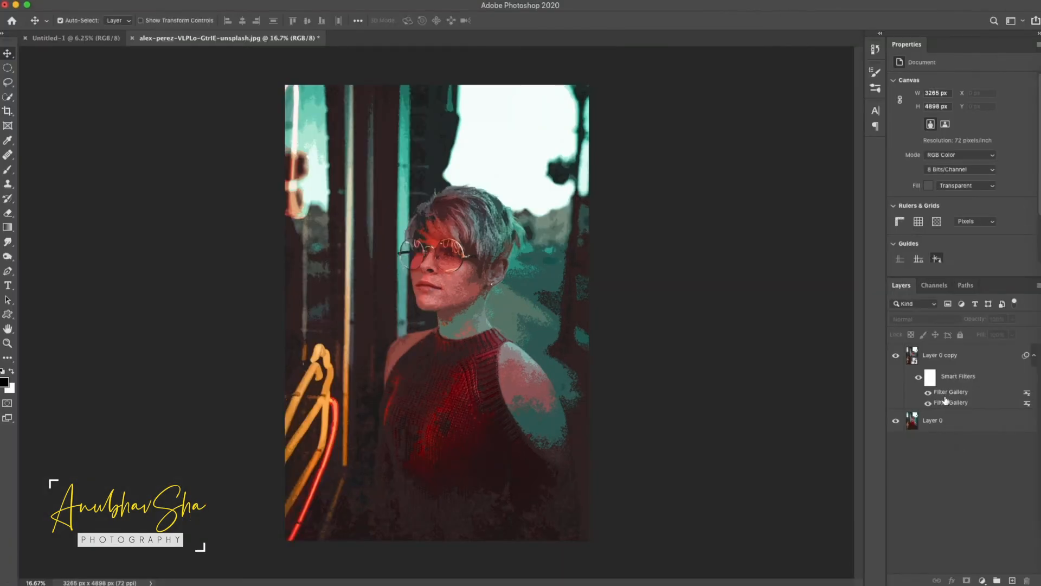
Set the blend mode of the uppermost Filter Gallery smart filter to Pin Light.
{"action": "double_click", "coordinate": [1027, 393]}
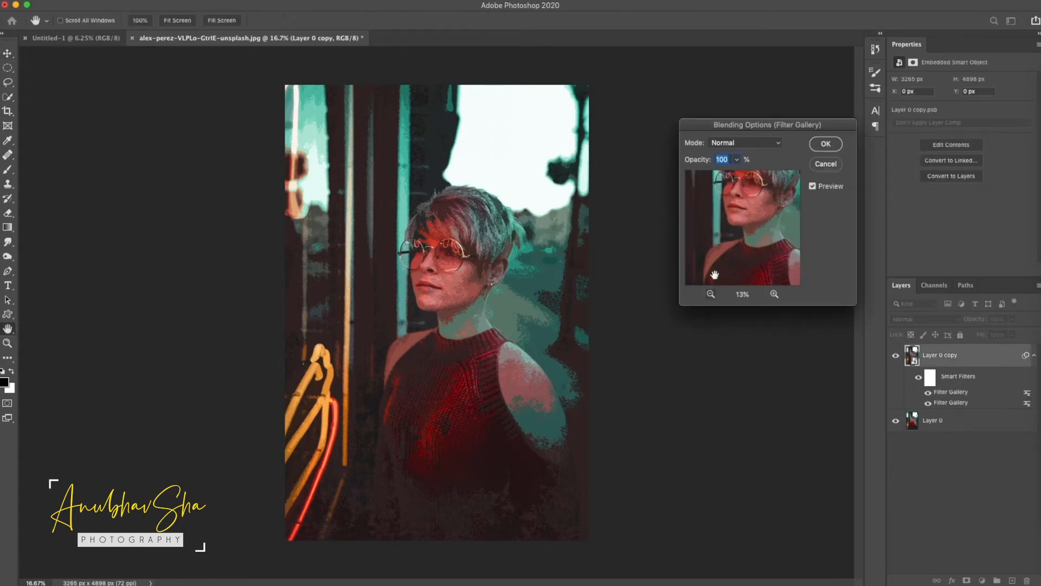
{"action": "left_click", "coordinate": [743, 142]}
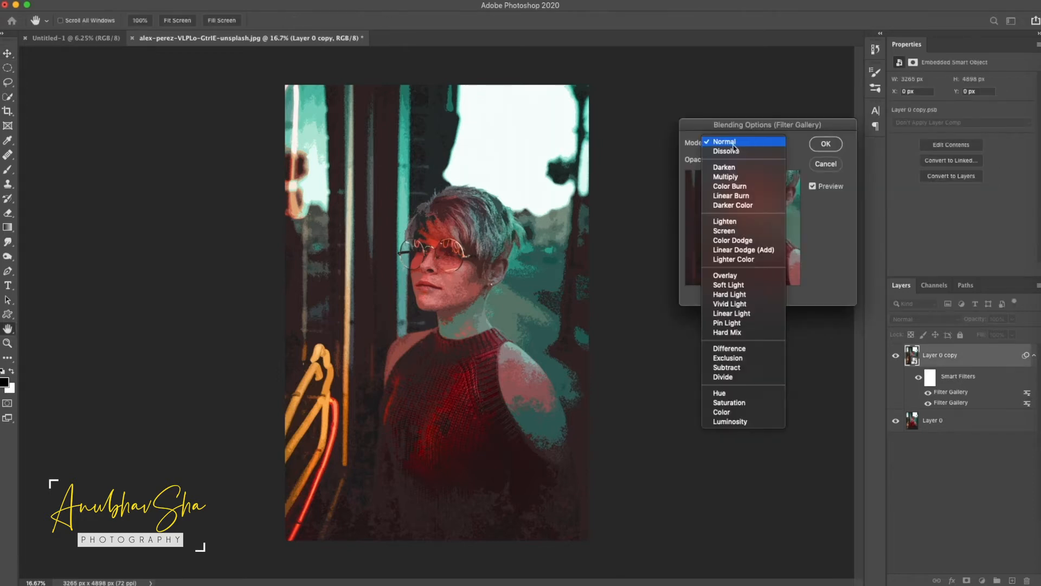
{"action": "left_click", "coordinate": [764, 323]}
{"action": "left_click", "coordinate": [825, 144]}
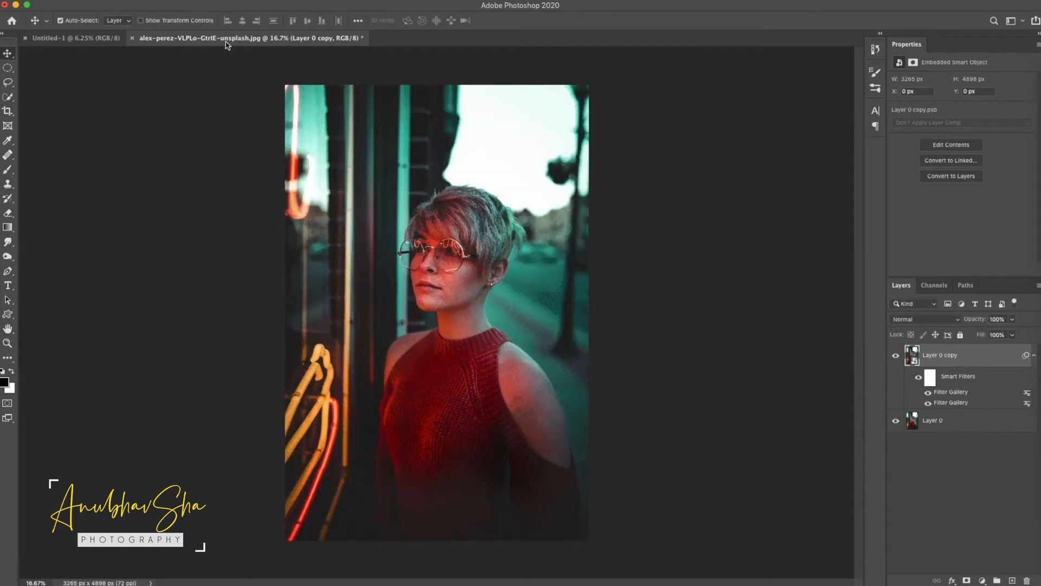
Apply a Smart Blur filter with a slightly increased radius to Layer 0 copy, previewing the effect on the face.
{"action": "left_click", "coordinate": [259, 1]}
{"action": "mouse_move", "coordinate": [284, 125]}
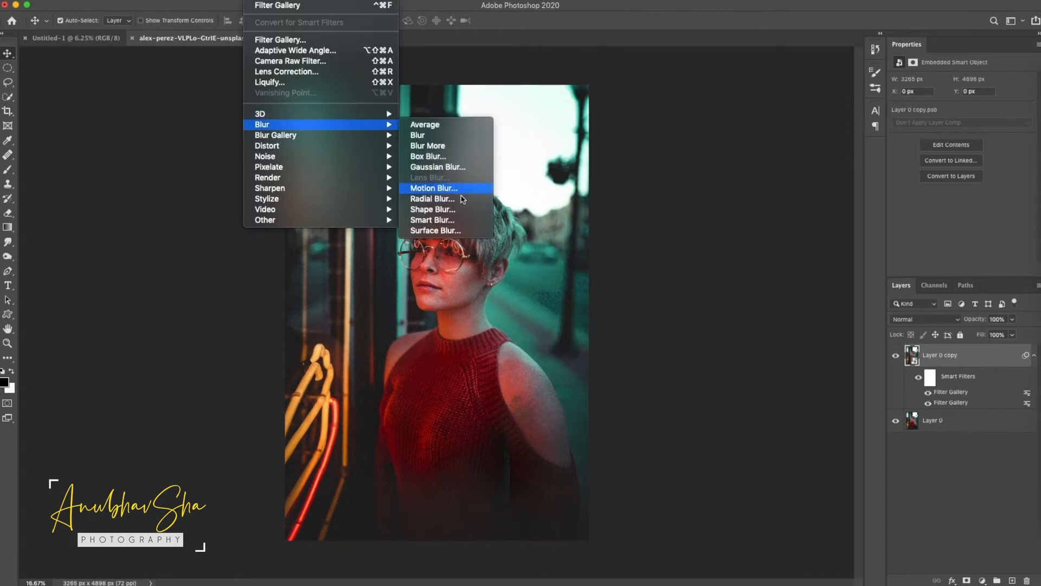
{"action": "left_click", "coordinate": [449, 221]}
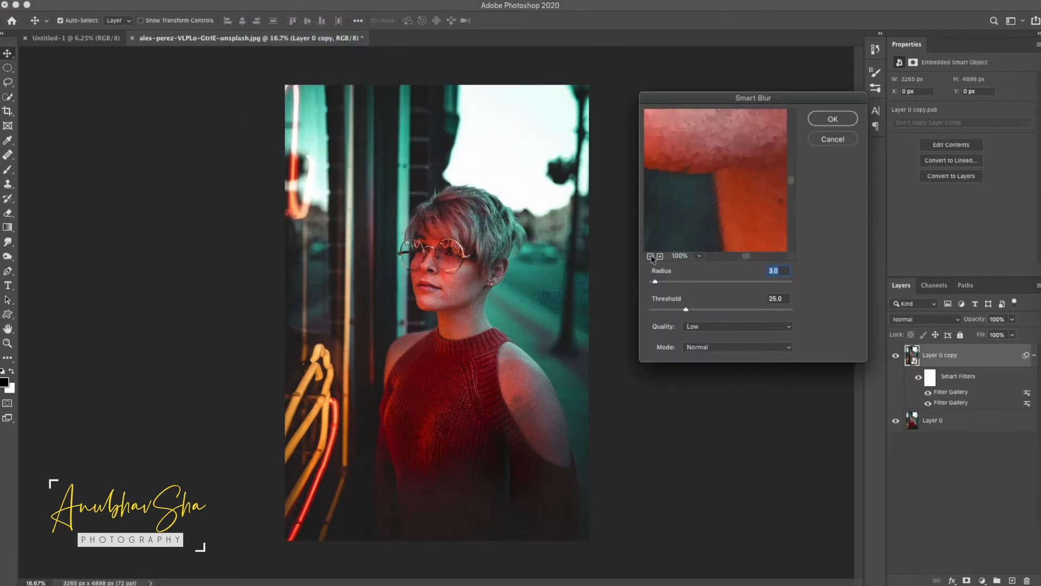
{"action": "left_click", "coordinate": [651, 255]}
{"action": "left_click", "coordinate": [650, 255]}
{"action": "left_click_drag", "start_coordinate": [720, 153], "coordinate": [700, 245]}
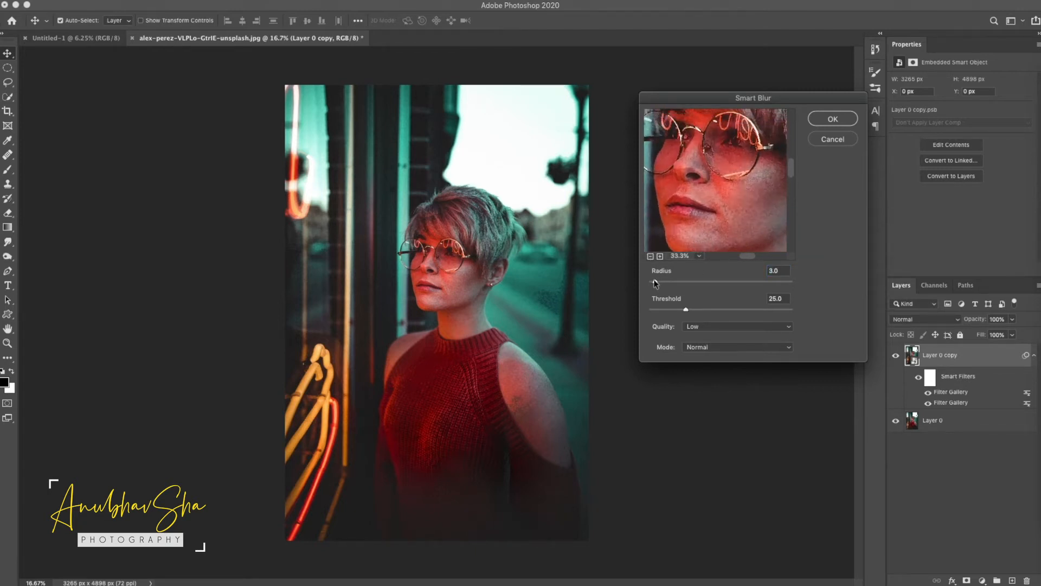
{"action": "left_click_drag", "start_coordinate": [655, 281], "coordinate": [667, 281]}
{"action": "left_click", "coordinate": [783, 298]}
{"action": "left_click", "coordinate": [833, 119]}
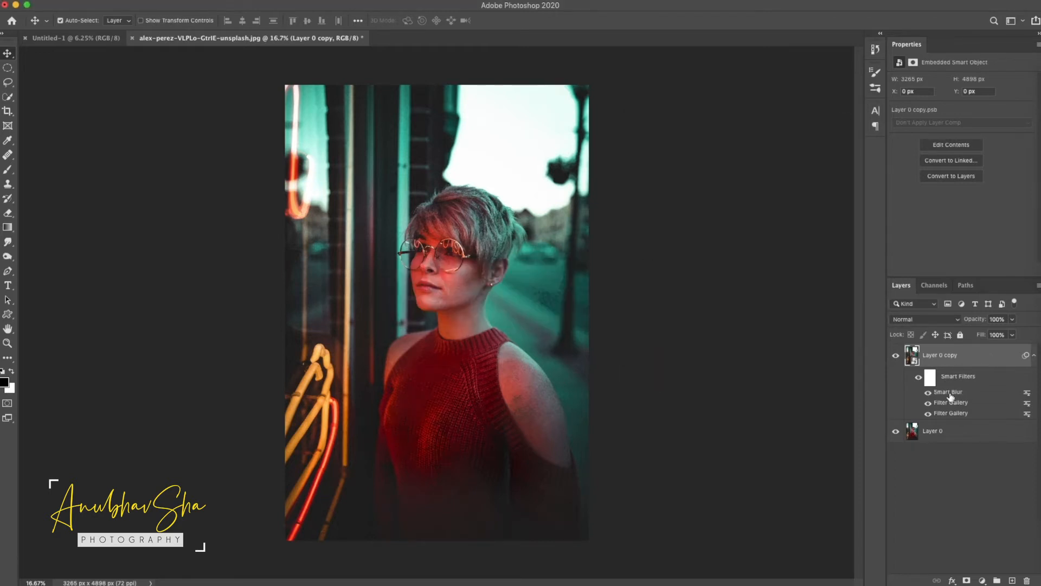
Set the Smart Blur smart filter's blending to Screen mode at 49% opacity.
{"action": "double_click", "coordinate": [1026, 394]}
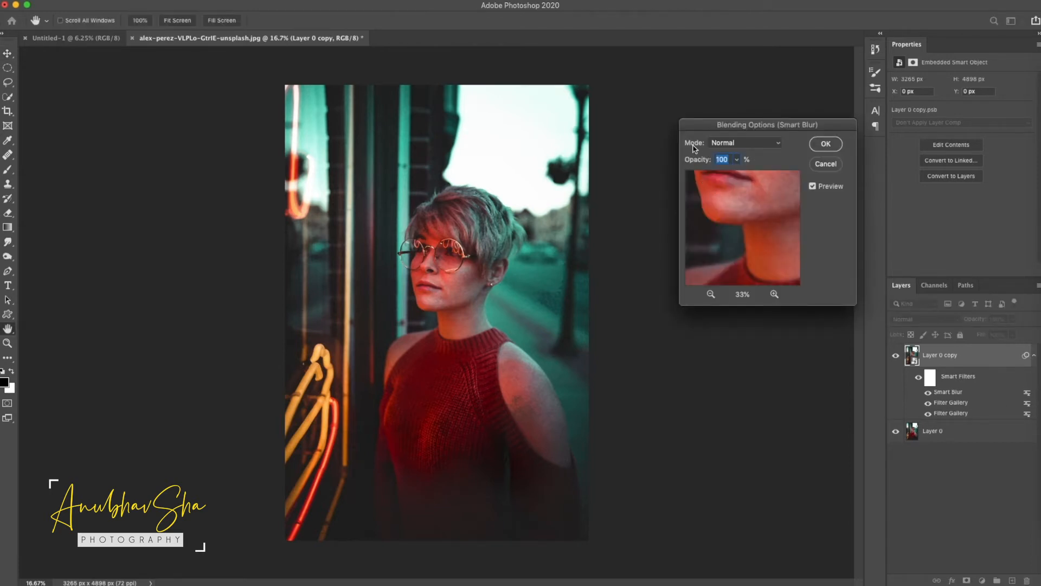
{"action": "left_click", "coordinate": [730, 144]}
{"action": "left_click", "coordinate": [724, 230]}
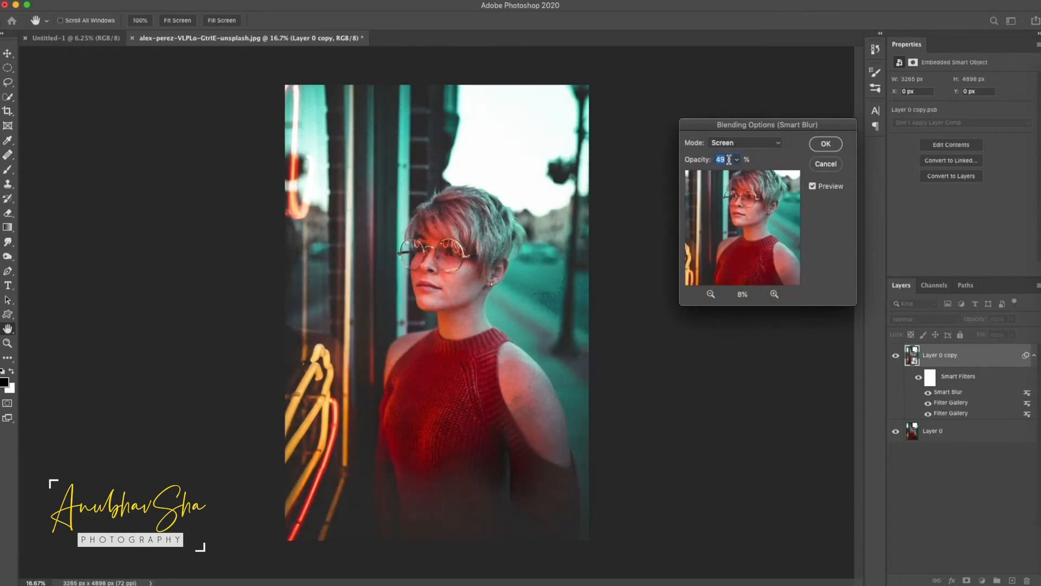
{"action": "key", "text": "Return"}
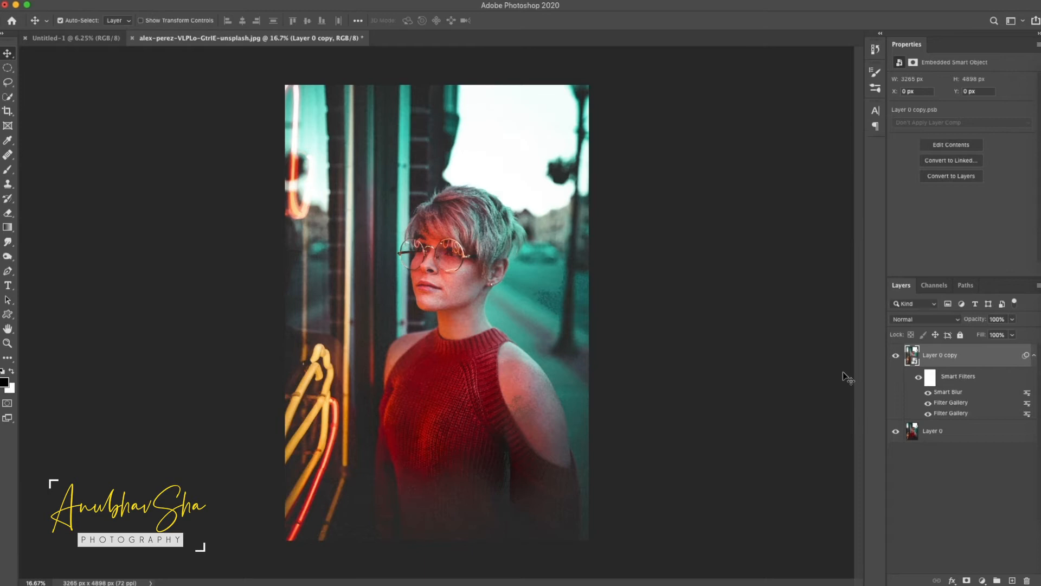
Apply the Find Edges filter to Layer 0 copy and set its blend mode to Multiply.
{"action": "left_click", "coordinate": [260, 1]}
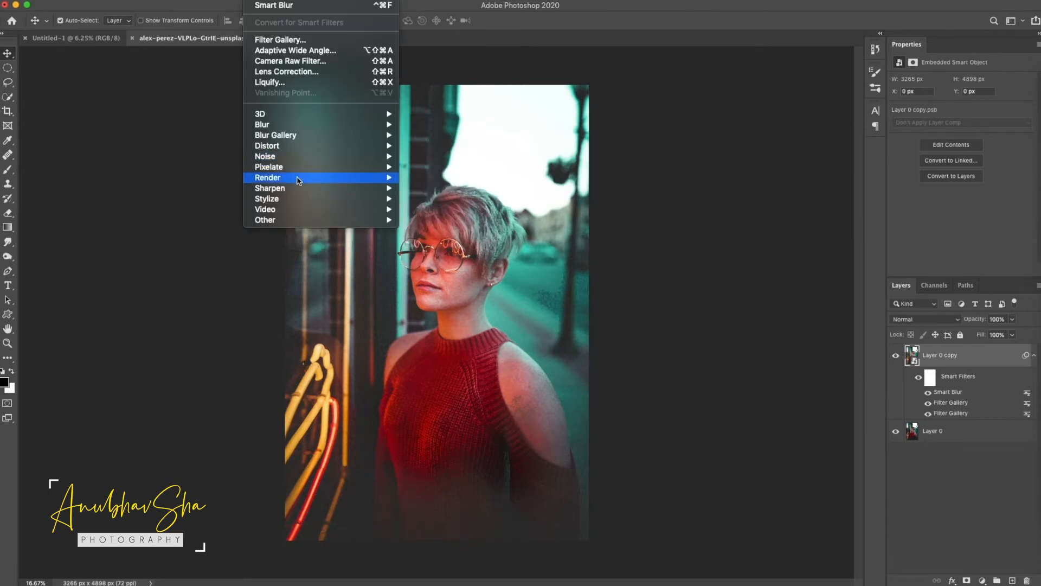
{"action": "mouse_move", "coordinate": [293, 203]}
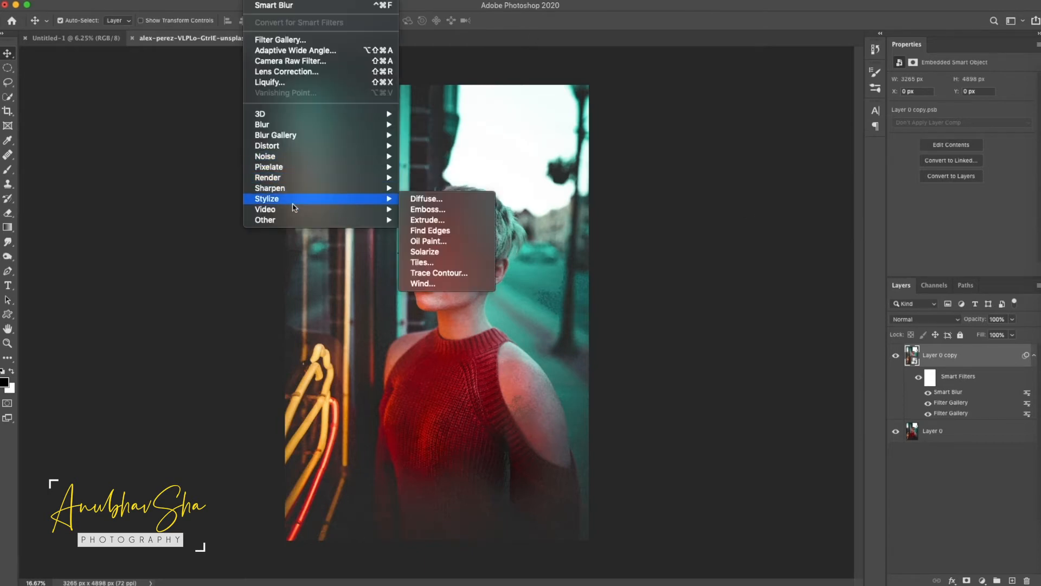
{"action": "left_click", "coordinate": [445, 233]}
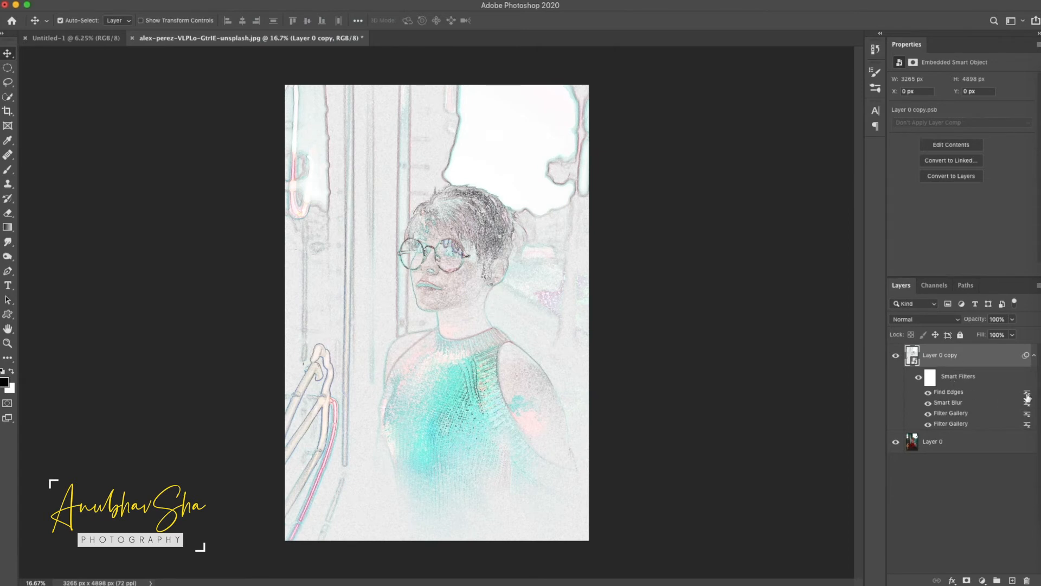
{"action": "double_click", "coordinate": [1027, 396]}
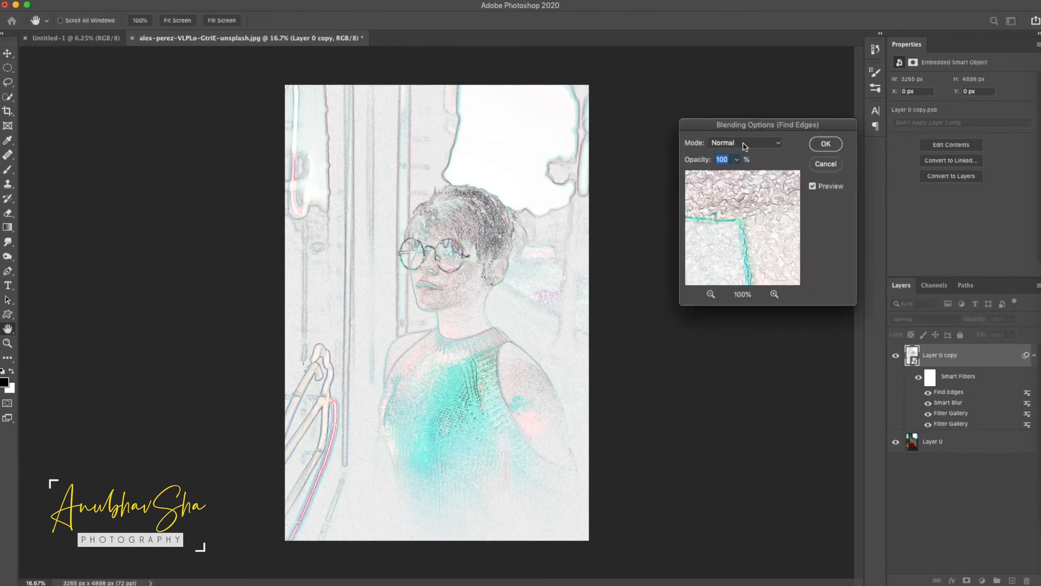
{"action": "left_click", "coordinate": [744, 143]}
{"action": "left_click", "coordinate": [721, 175]}
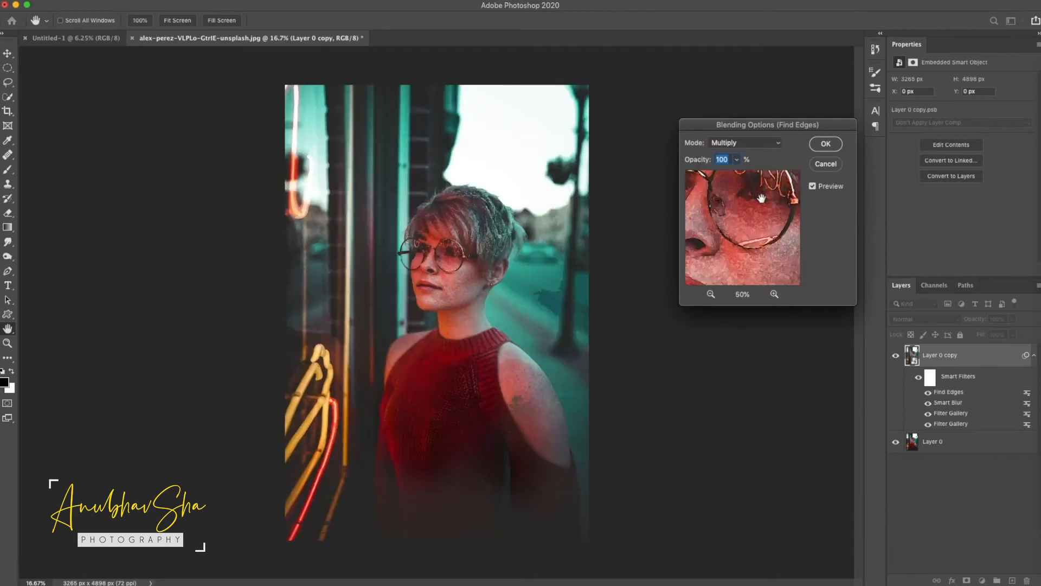
{"action": "left_click", "coordinate": [815, 148]}
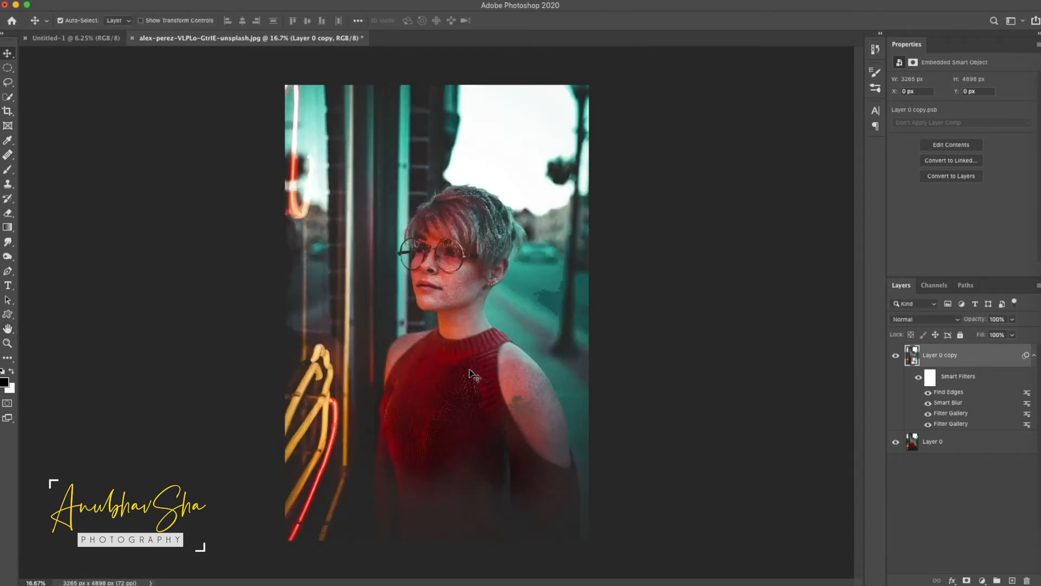
Crop the image to a 1302 x 870 px landscape canvas, trimming above and below the woman and adding empty space on both sides.
{"action": "key", "text": "c"}
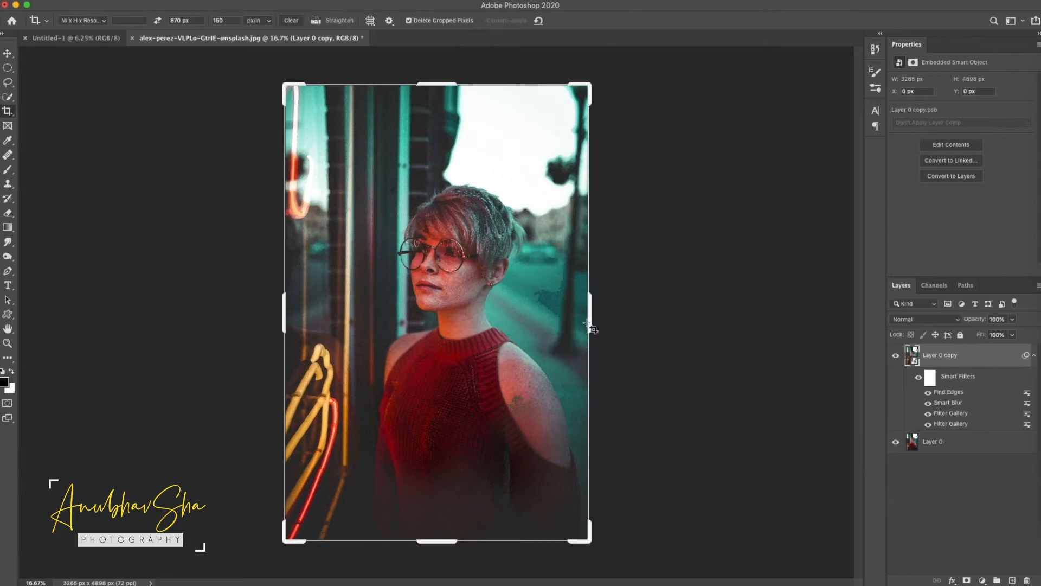
{"action": "left_click_drag", "start_coordinate": [446, 540], "coordinate": [440, 505]}
{"action": "left_click_drag", "start_coordinate": [437, 119], "coordinate": [435, 140]}
{"action": "left_click_drag", "start_coordinate": [589, 305], "coordinate": [639, 307]}
{"action": "left_click_drag", "start_coordinate": [234, 308], "coordinate": [193, 308]}
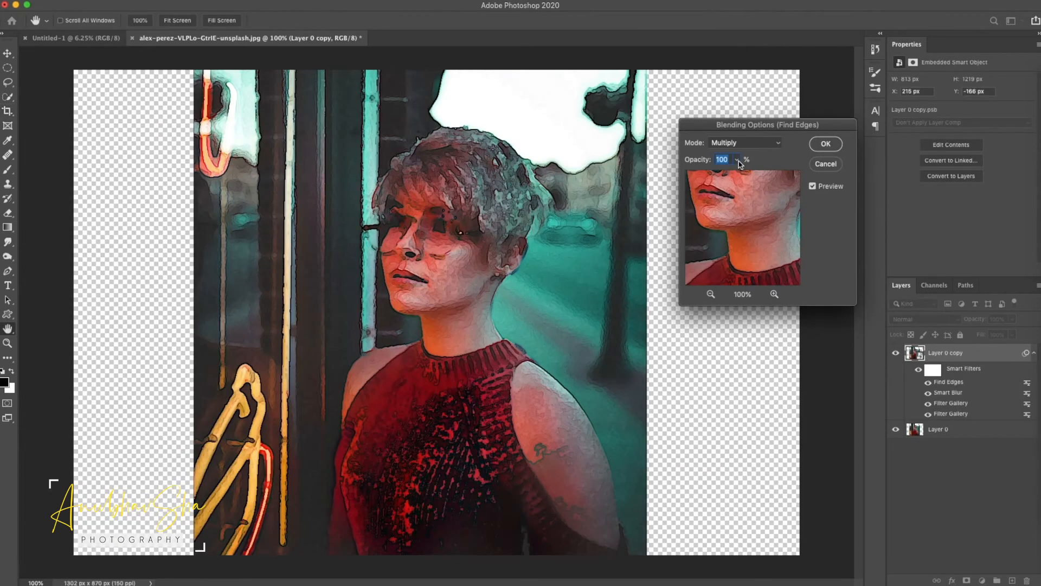
Lower the opacity of the Find Edges smart filter to about 46%, keeping Multiply mode.
{"action": "left_click", "coordinate": [737, 161]}
{"action": "left_click_drag", "start_coordinate": [714, 175], "coordinate": [705, 175]}
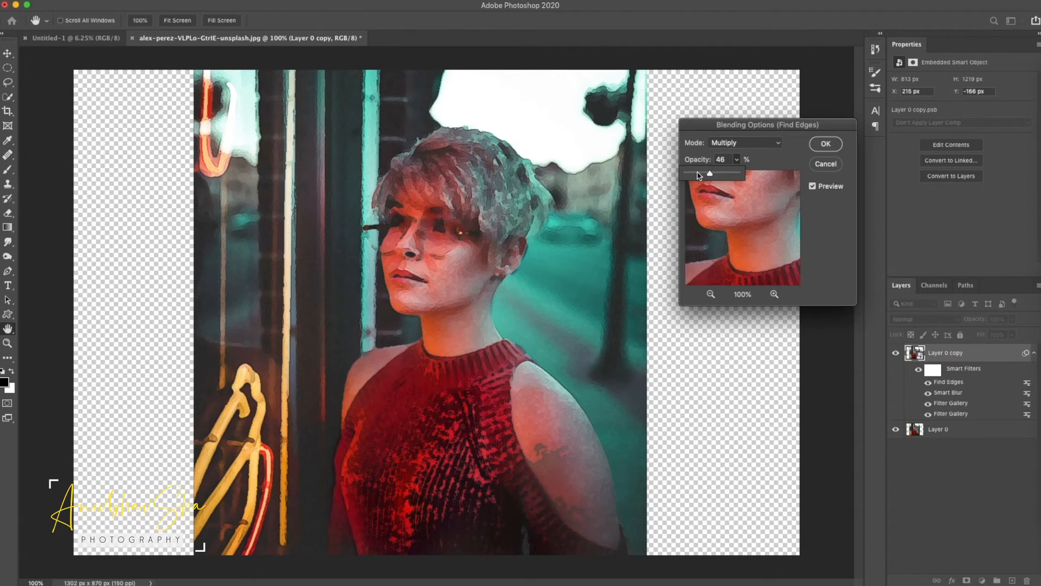
{"action": "left_click", "coordinate": [825, 145]}
Hide and show Layer 0 copy again to compare the filtered portrait with the original.
{"action": "key", "text": "c"}
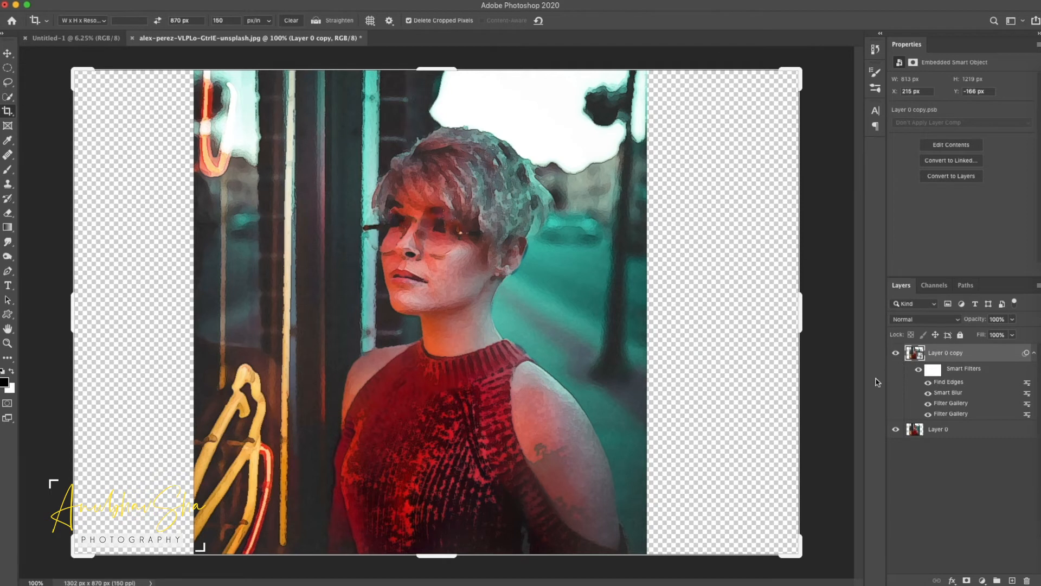
{"action": "left_click", "coordinate": [895, 353]}
{"action": "left_click", "coordinate": [895, 354]}
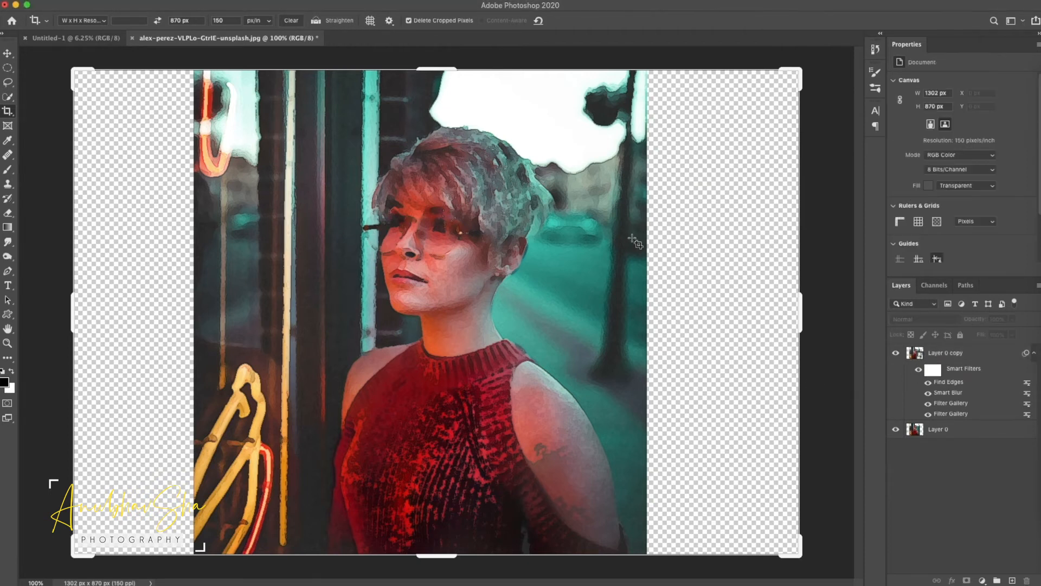
Place the paper texture image as the topmost layer, rotated about 90° and enlarged to cover the whole canvas.
{"action": "left_click", "coordinate": [8, 53]}
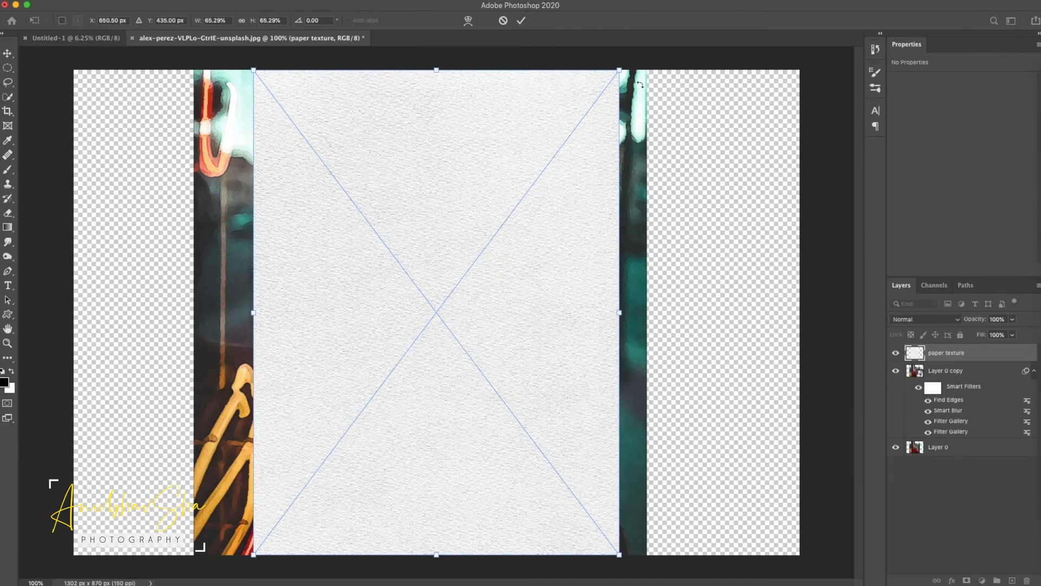
{"action": "key", "text": "super+minus"}
{"action": "left_click_drag", "start_coordinate": [578, 116], "coordinate": [648, 466]}
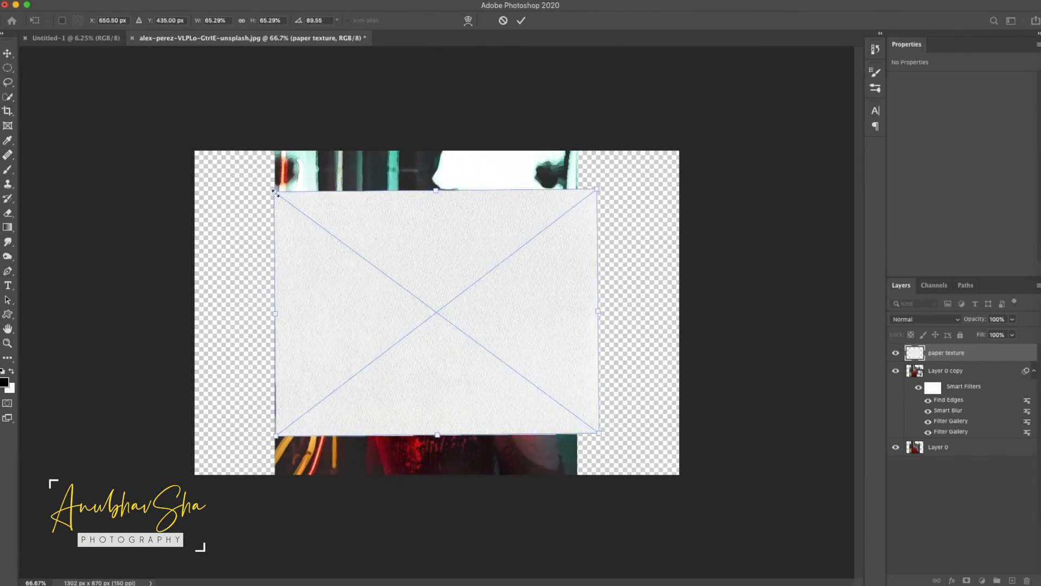
{"action": "left_click_drag", "start_coordinate": [274, 191], "coordinate": [192, 131]}
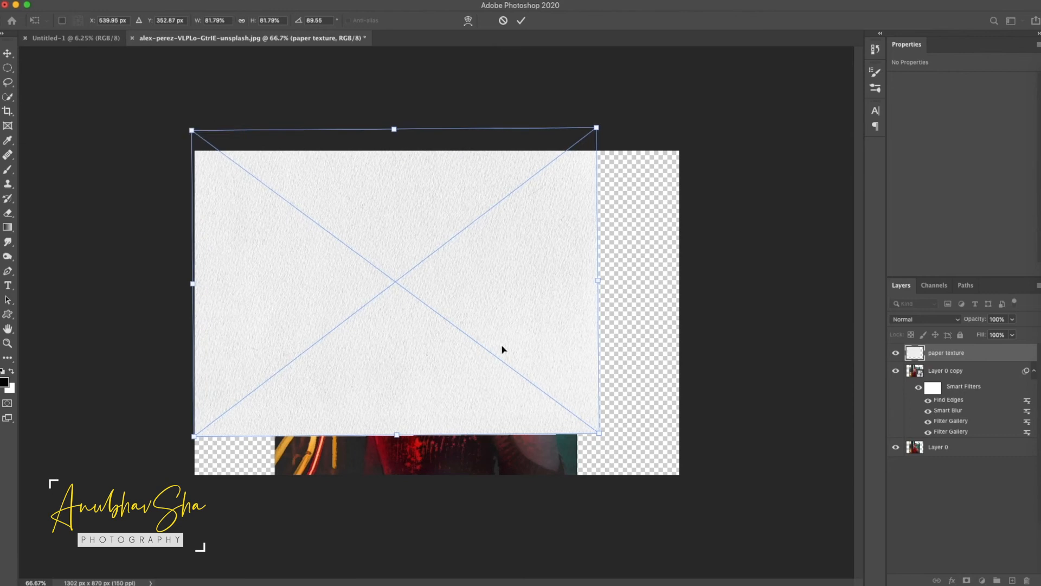
{"action": "left_click_drag", "start_coordinate": [599, 433], "coordinate": [683, 518]}
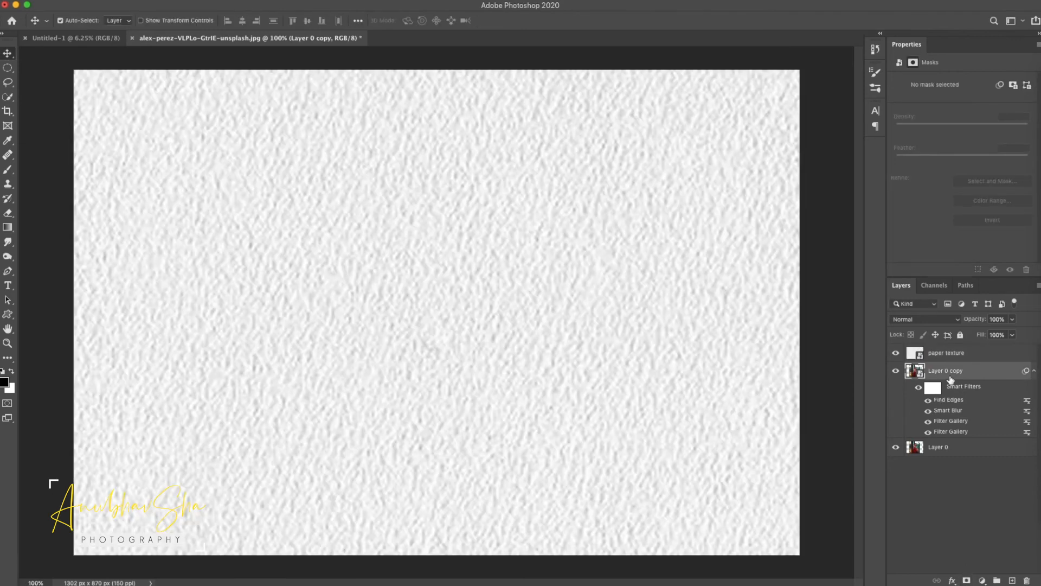
Add a layer mask to the filtered portrait layer and invert it to black so the portrait is hidden.
{"action": "left_click", "coordinate": [974, 373]}
{"action": "left_click", "coordinate": [967, 581]}
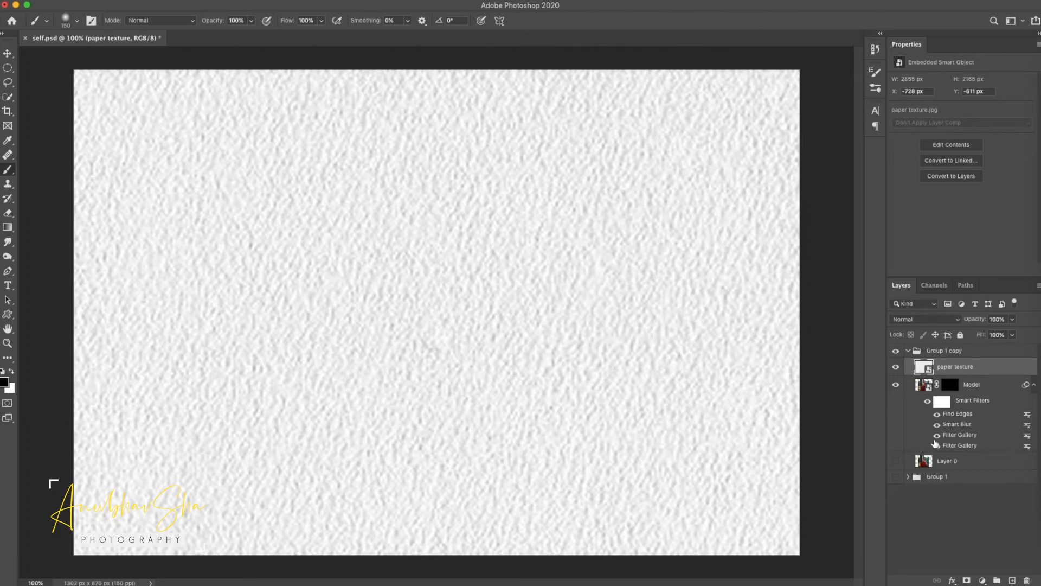
{"action": "left_click", "coordinate": [943, 384]}
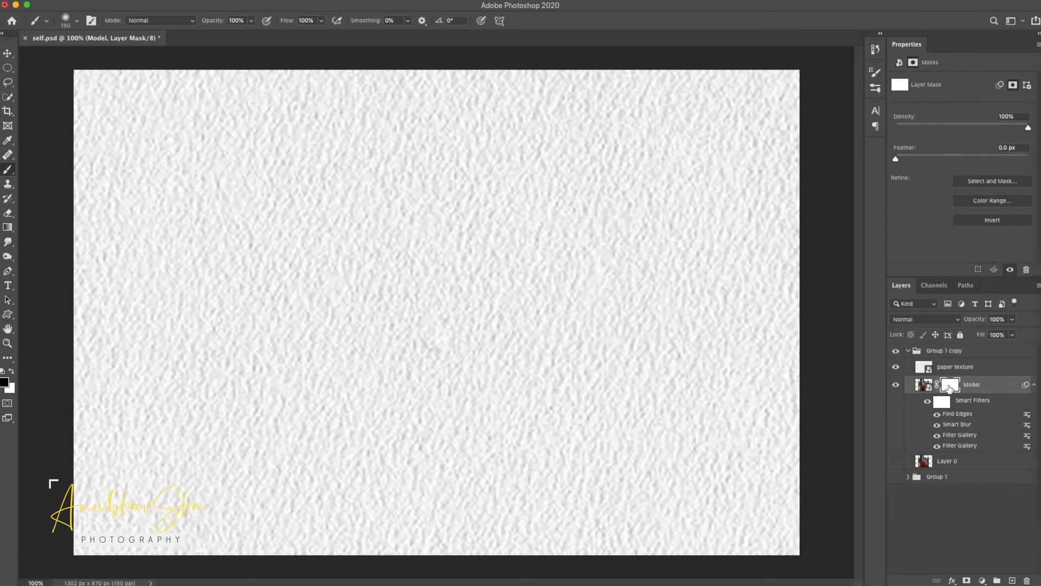
{"action": "key", "text": "super+i"}
Set the paper texture layer's blend mode to Multiply.
{"action": "left_click", "coordinate": [979, 369]}
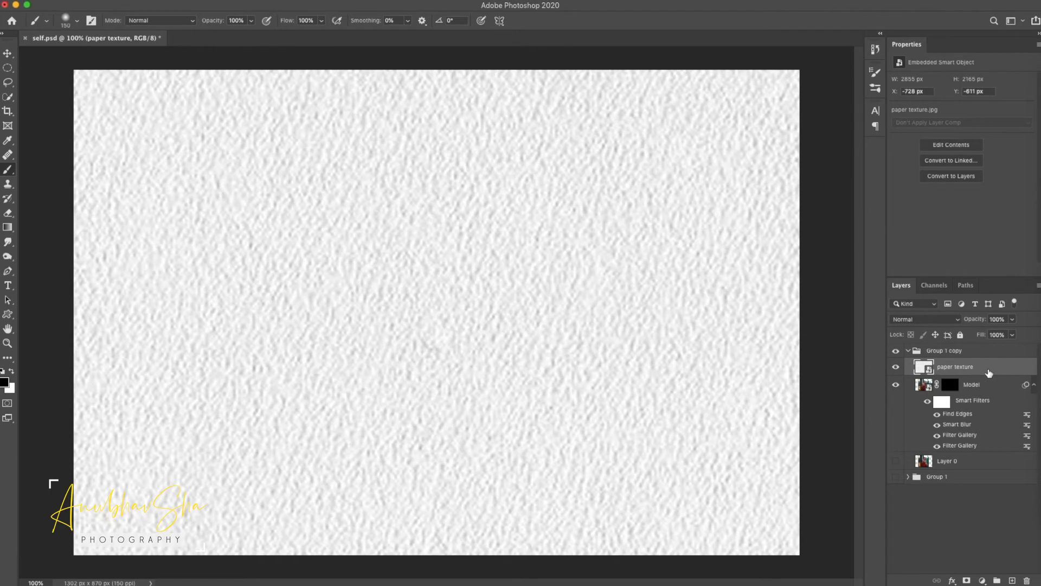
{"action": "left_click", "coordinate": [901, 324]}
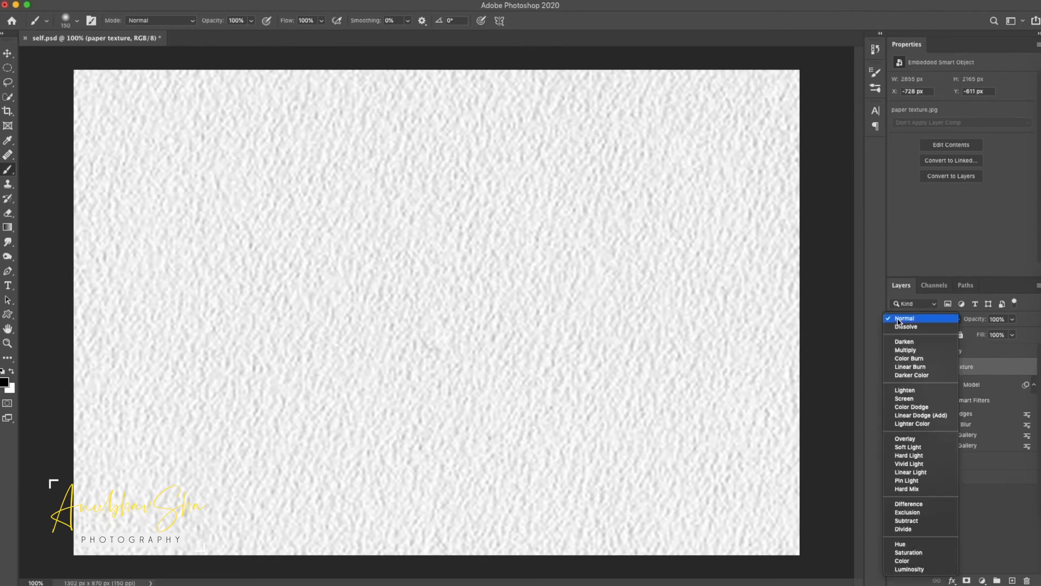
{"action": "left_click", "coordinate": [908, 351]}
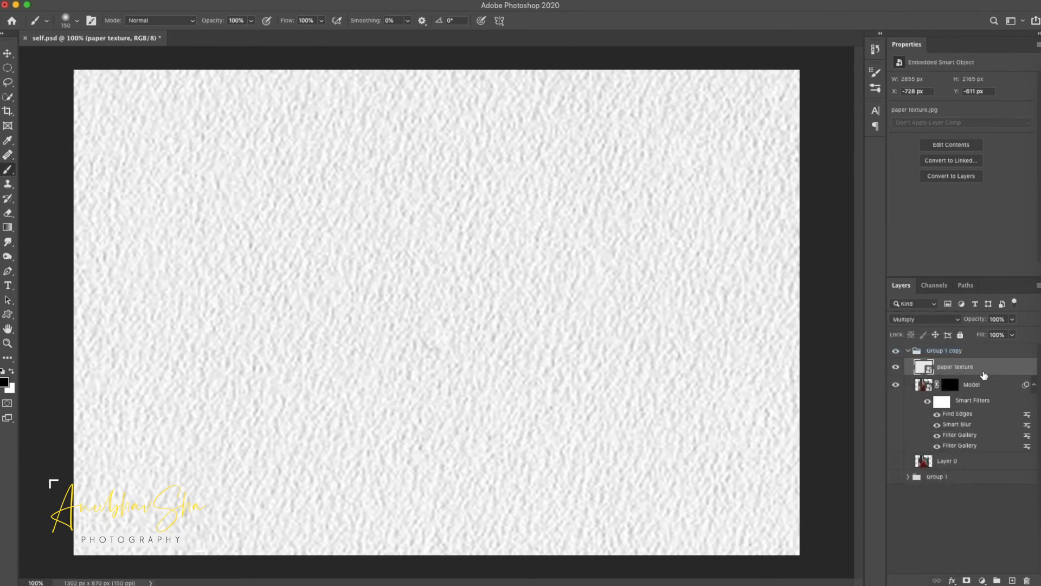
Target the Model layer's mask and choose brush 5 from the ASP - watercolor set, with white as the foreground color.
{"action": "left_click", "coordinate": [950, 384]}
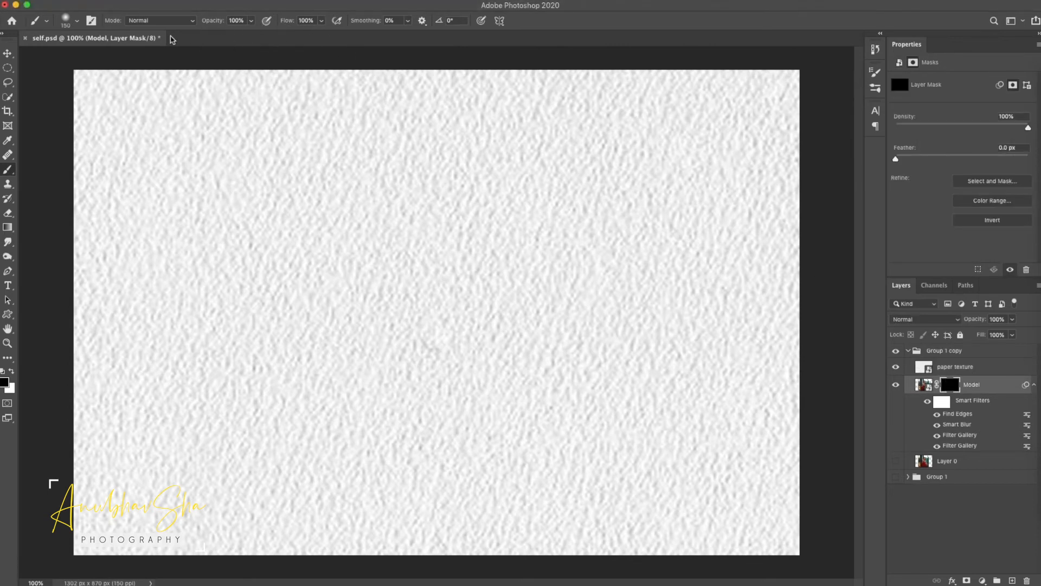
{"action": "left_click", "coordinate": [79, 22]}
{"action": "scroll", "coordinate": [186, 344], "scroll_direction": "down", "scroll_amount": 5}
{"action": "scroll", "coordinate": [187, 345], "scroll_direction": "up", "scroll_amount": 5}
{"action": "scroll", "coordinate": [39, 406], "scroll_direction": "down", "scroll_amount": 6}
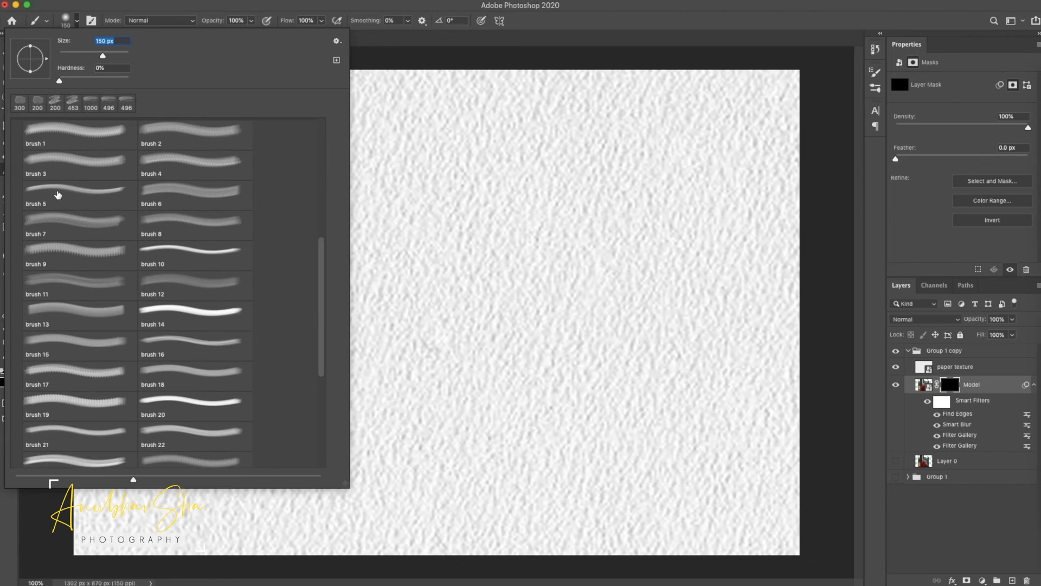
{"action": "left_click", "coordinate": [58, 195]}
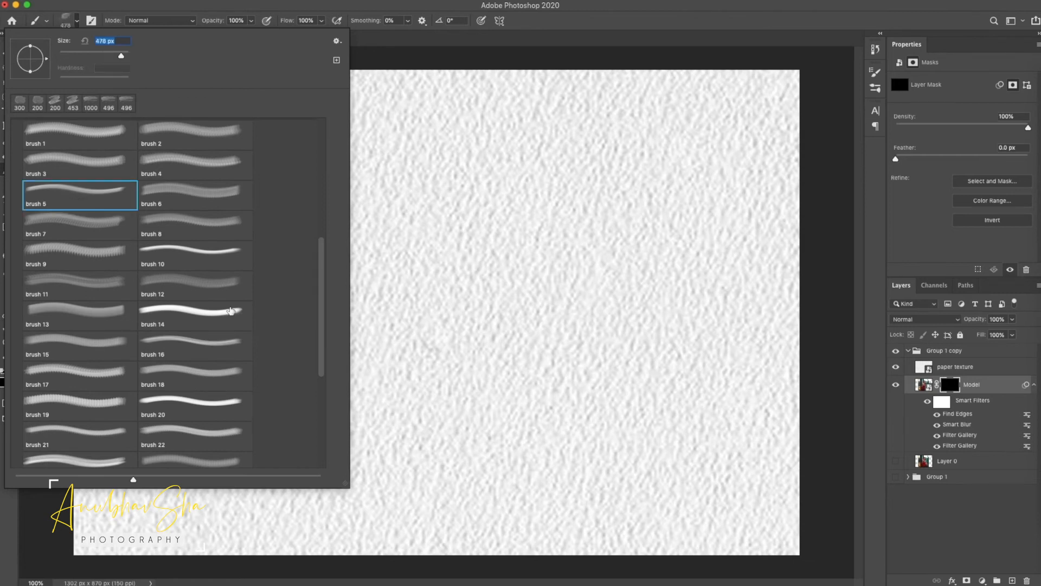
{"action": "scroll", "coordinate": [201, 235], "scroll_direction": "up", "scroll_amount": 1}
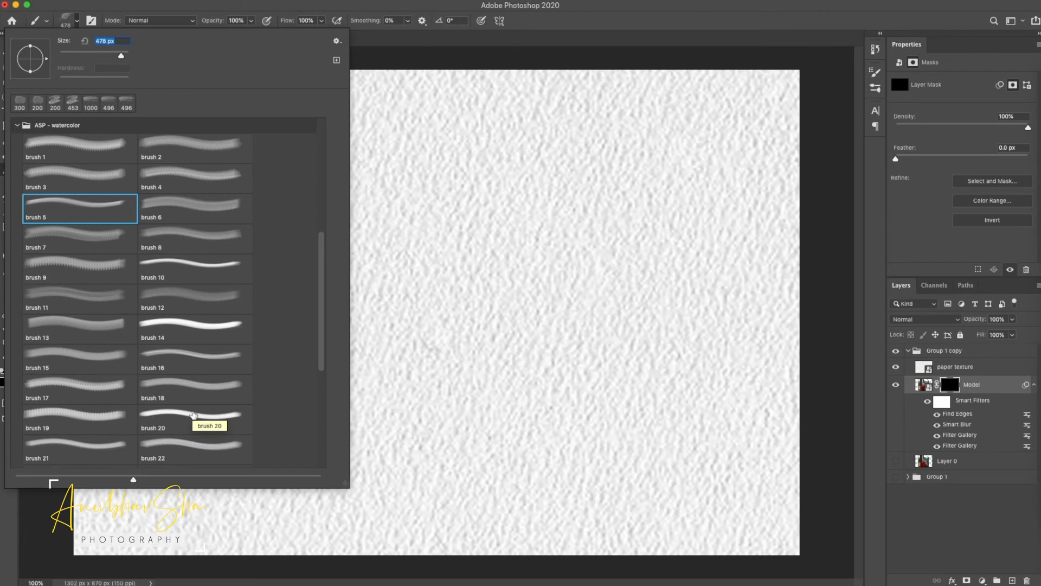
{"action": "left_click", "coordinate": [912, 227]}
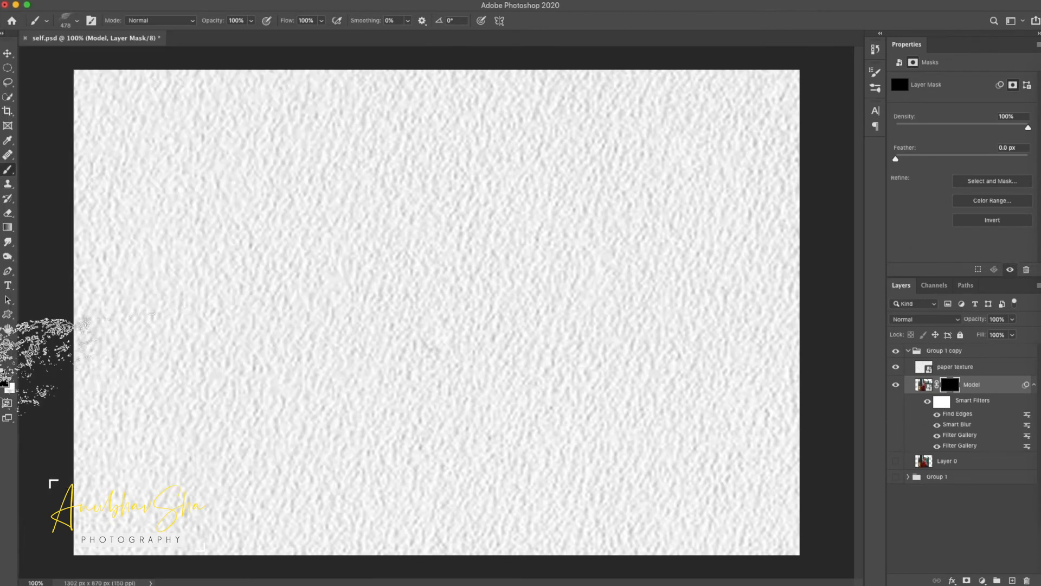
{"action": "left_click", "coordinate": [11, 371]}
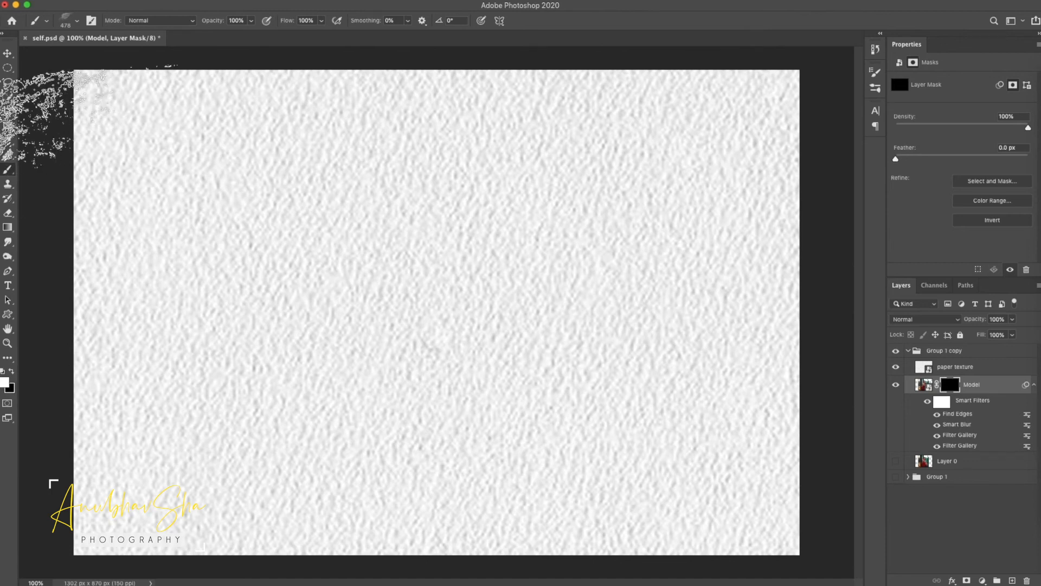
Enlarge the brush to 508 px and paint white on the Model mask to reveal the face, shoulders and surrounding background.
{"action": "key", "text": "]"}
{"action": "left_click", "coordinate": [443, 272]}
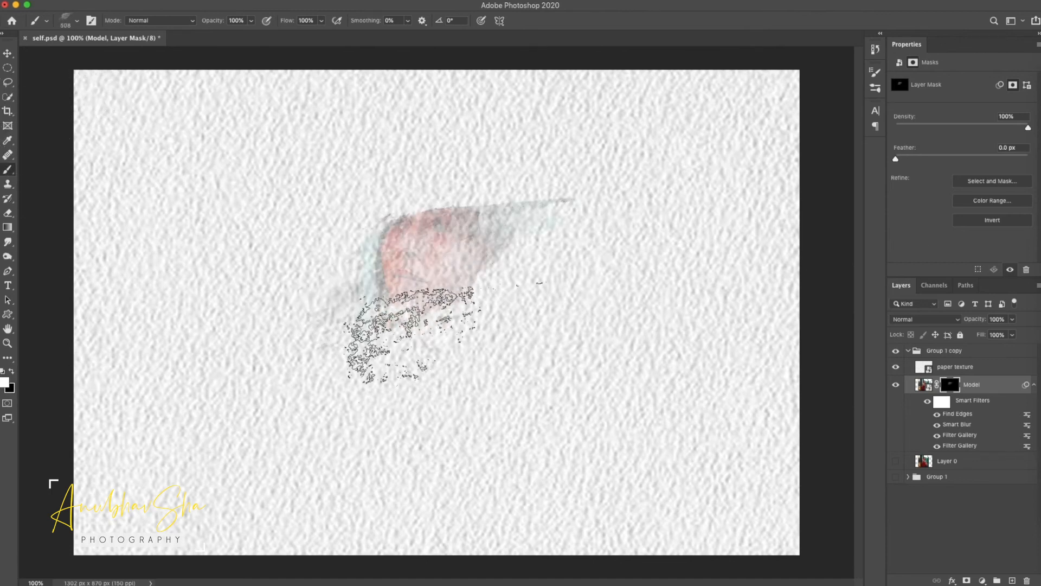
{"action": "left_click", "coordinate": [429, 370]}
{"action": "left_click", "coordinate": [432, 232]}
{"action": "left_click", "coordinate": [507, 217]}
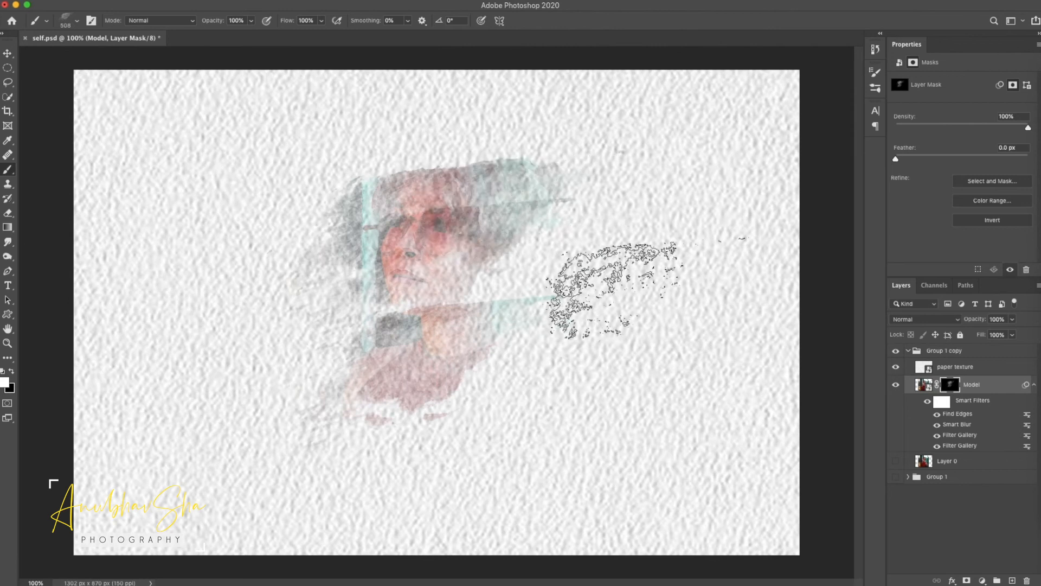
{"action": "left_click", "coordinate": [564, 322]}
{"action": "left_click", "coordinate": [512, 407]}
{"action": "left_click", "coordinate": [393, 284]}
{"action": "left_click", "coordinate": [388, 173]}
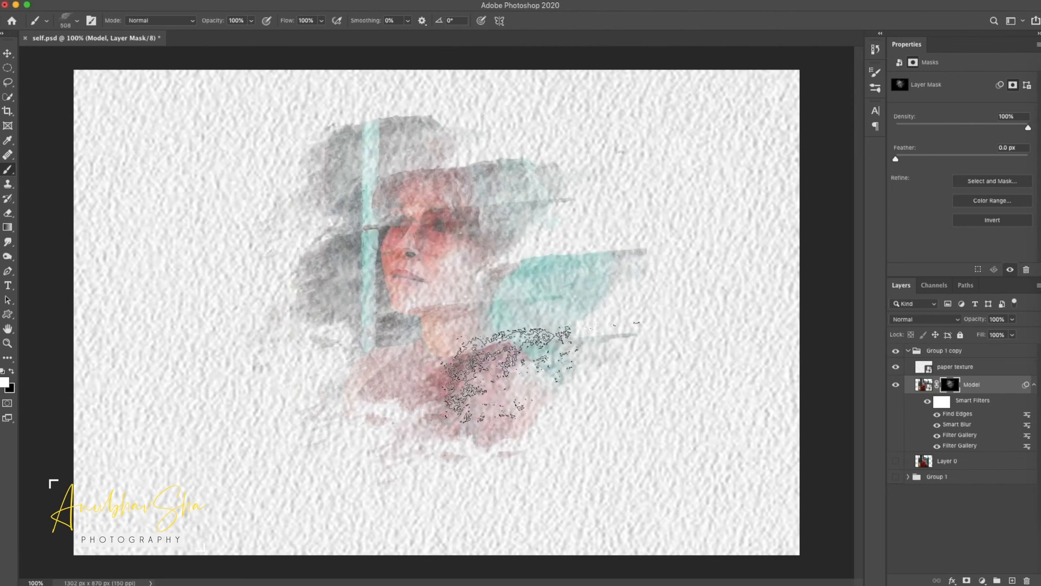
Rotate the brush tip to 159° and reveal more of the teal background, sweater and grey areas around the head on the Model mask.
{"action": "left_click", "coordinate": [79, 21]}
{"action": "left_click", "coordinate": [23, 55]}
{"action": "left_click", "coordinate": [543, 255]}
{"action": "left_click", "coordinate": [591, 213]}
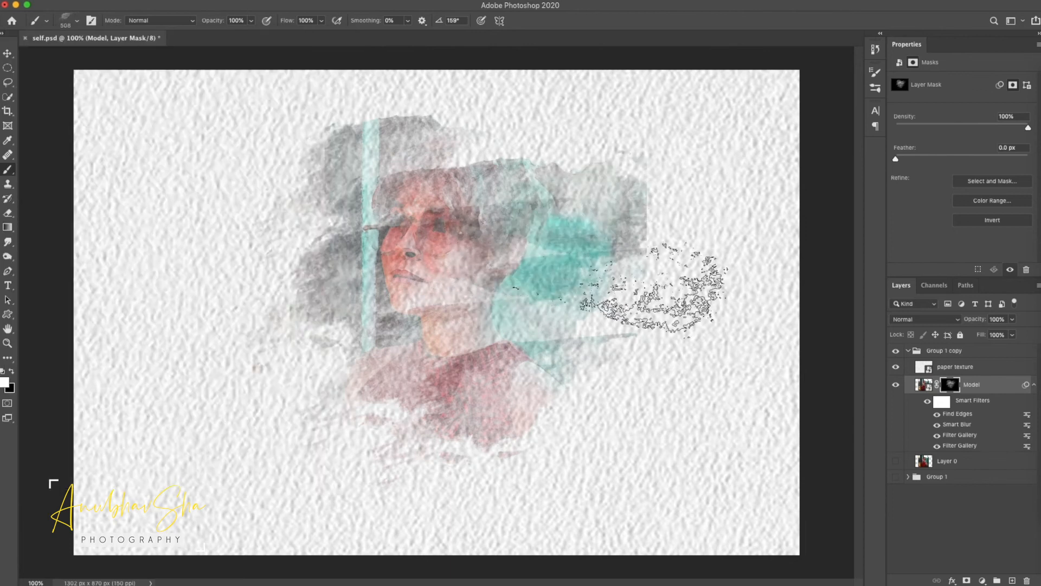
{"action": "left_click", "coordinate": [469, 397]}
{"action": "left_click", "coordinate": [296, 340]}
{"action": "left_click", "coordinate": [308, 140]}
{"action": "left_click", "coordinate": [455, 145]}
{"action": "left_click", "coordinate": [368, 471]}
With the brush tip at 35°, reveal the lower-left background and the arm, and fade the hard left image edge with black.
{"action": "left_click", "coordinate": [77, 21]}
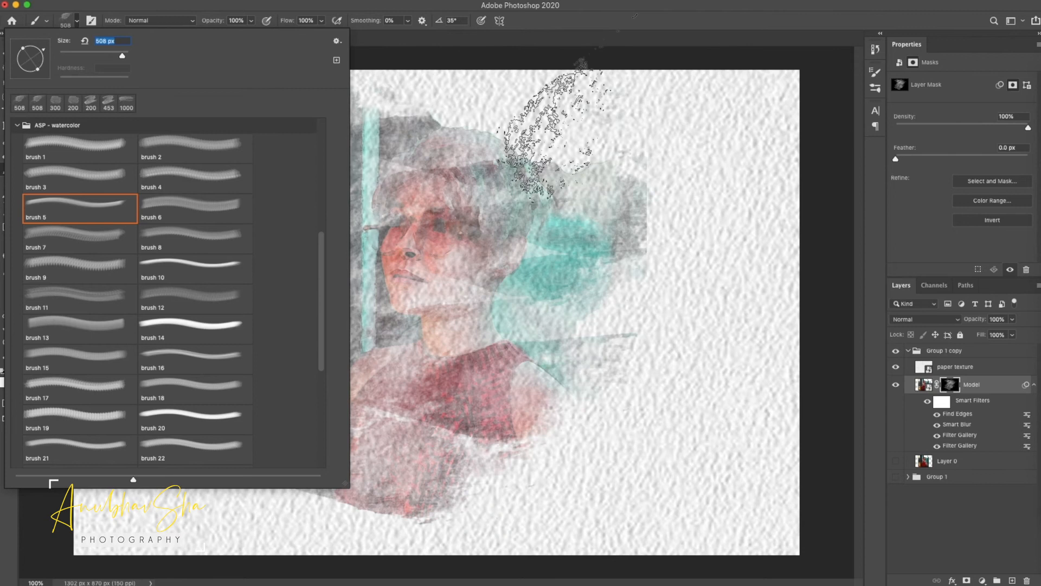
{"action": "left_click", "coordinate": [564, 171]}
{"action": "left_click", "coordinate": [229, 433]}
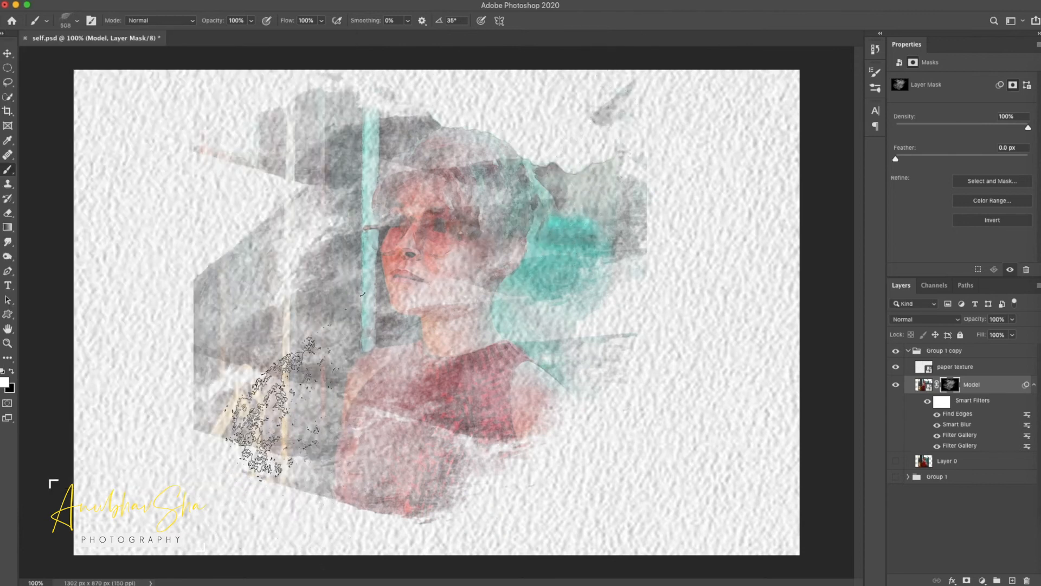
{"action": "left_click", "coordinate": [286, 464]}
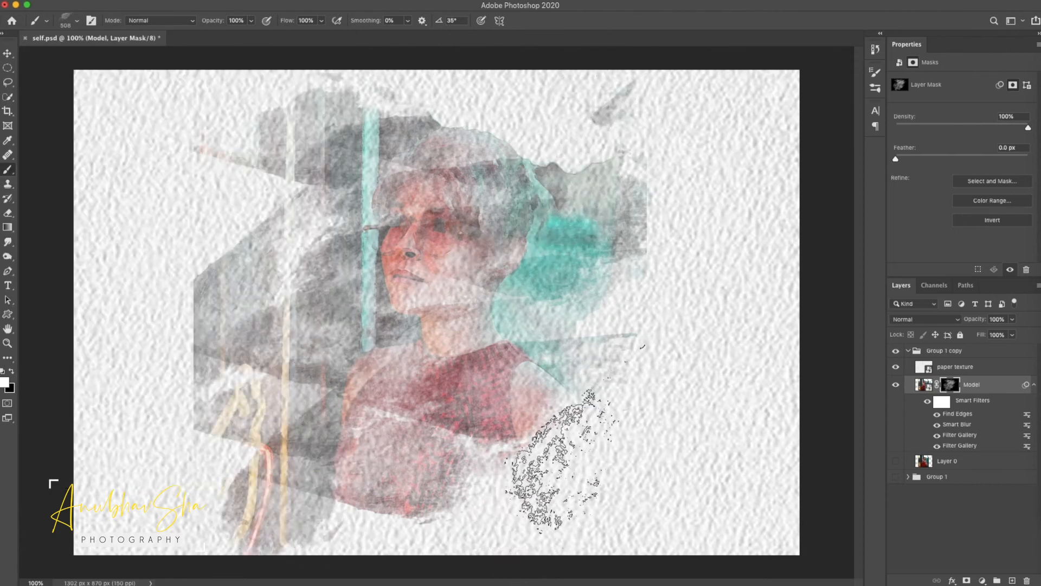
{"action": "left_click", "coordinate": [573, 427]}
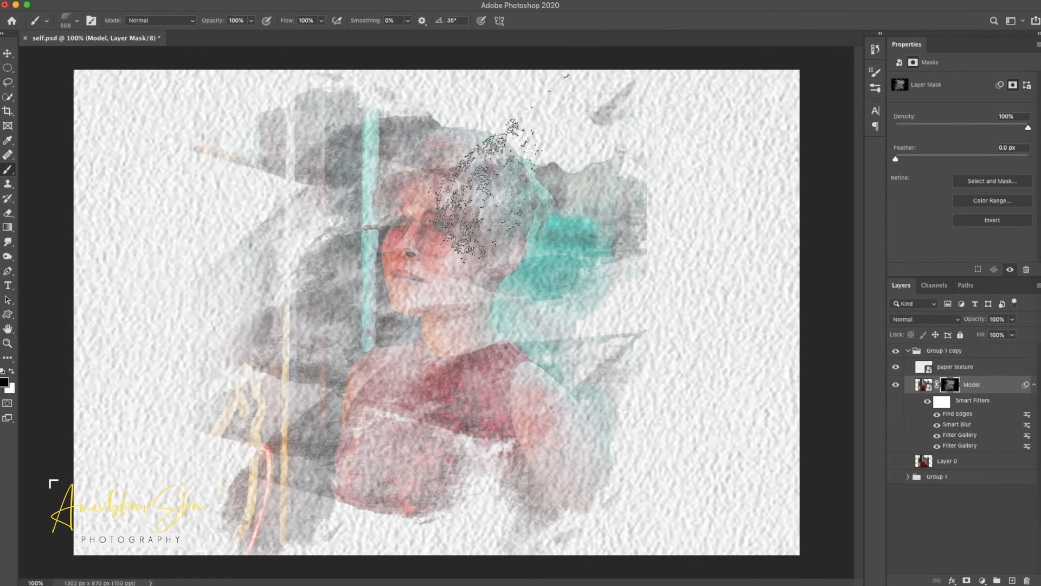
{"action": "key", "text": "x"}
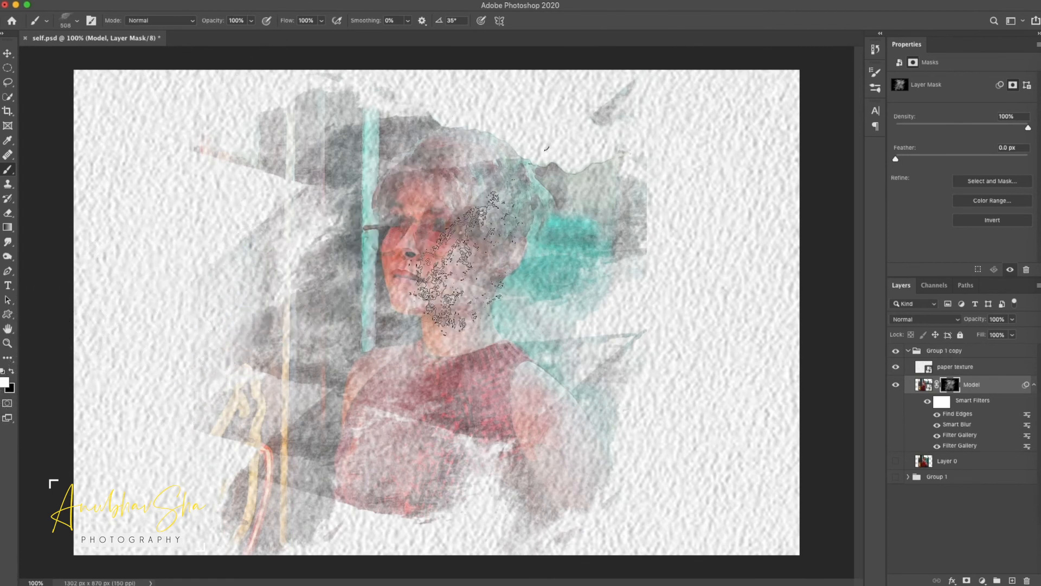
Switch to brush 11 at 453 px and paint white on the Model mask over the hair, neck, sweater and arm.
{"action": "left_click", "coordinate": [77, 21]}
{"action": "left_click", "coordinate": [68, 312]}
{"action": "left_click", "coordinate": [502, 263]}
{"action": "left_click", "coordinate": [488, 379]}
{"action": "left_click", "coordinate": [321, 424]}
{"action": "left_click", "coordinate": [567, 413]}
{"action": "left_click", "coordinate": [422, 390]}
{"action": "left_click", "coordinate": [414, 380]}
Rotate the brush tip to 43°, strengthen the face and sweater in white, and soften the background's hard right edge with black.
{"action": "left_click", "coordinate": [48, 21]}
{"action": "left_click", "coordinate": [78, 21]}
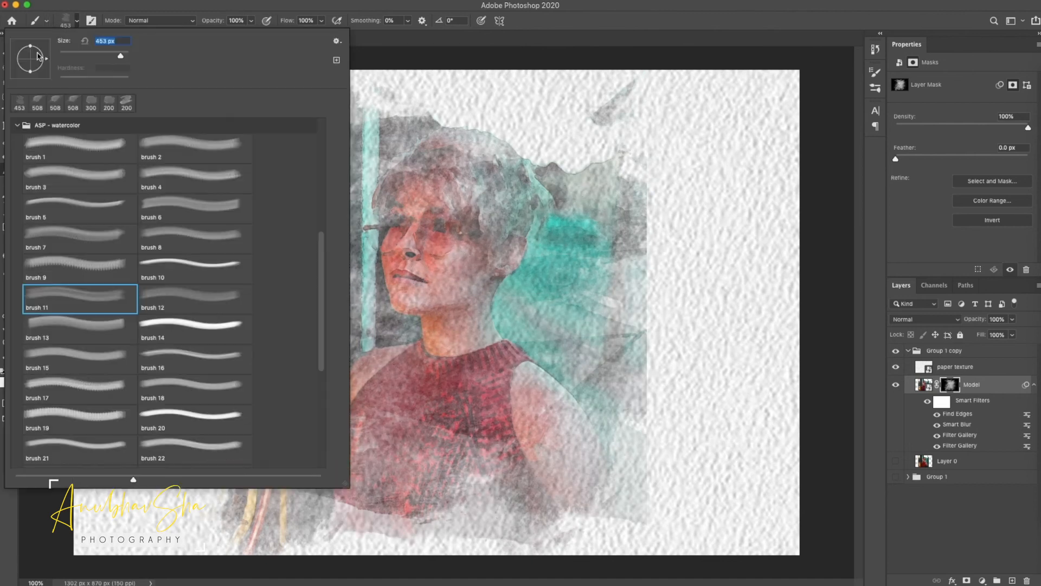
{"action": "left_click_drag", "start_coordinate": [45, 56], "coordinate": [41, 46]}
{"action": "left_click", "coordinate": [428, 222]}
{"action": "left_click", "coordinate": [494, 453]}
{"action": "key", "text": "x"}
{"action": "mouse_move", "coordinate": [648, 201]}
{"action": "left_mouse_down"}
{"action": "mouse_move", "coordinate": [680, 142]}
{"action": "mouse_move", "coordinate": [650, 157]}
{"action": "mouse_move", "coordinate": [637, 326]}
{"action": "mouse_move", "coordinate": [664, 444]}
{"action": "mouse_move", "coordinate": [637, 328]}
{"action": "left_mouse_up"}
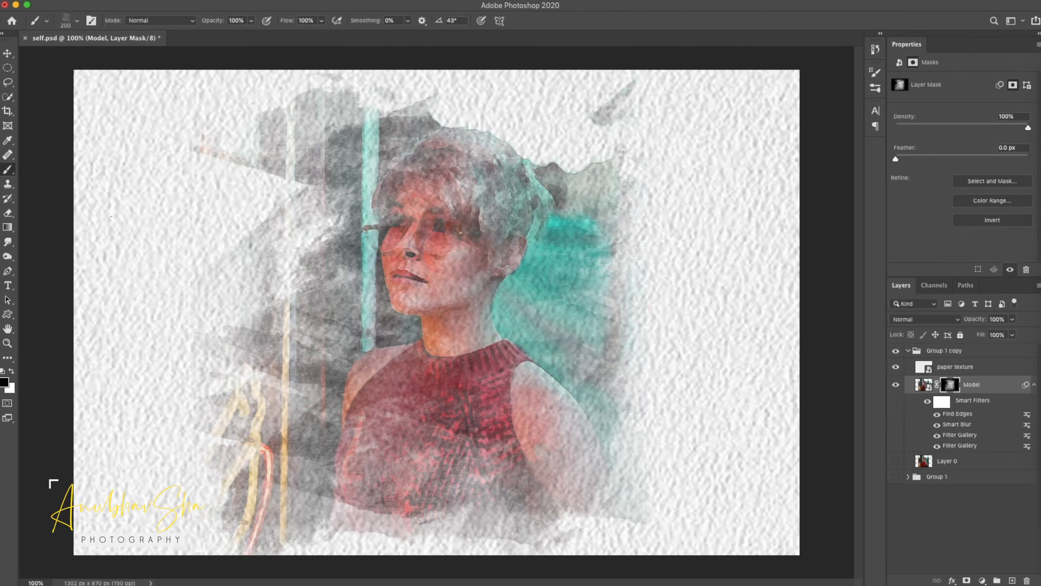
Paint white on the Model mask with the 200 px brush to bring out the face, sweater and dark background more strongly.
{"action": "key", "text": "x"}
{"action": "left_click", "coordinate": [324, 311]}
{"action": "left_click", "coordinate": [428, 223]}
{"action": "left_click", "coordinate": [366, 449]}
{"action": "left_click", "coordinate": [456, 452]}
{"action": "left_click", "coordinate": [532, 198]}
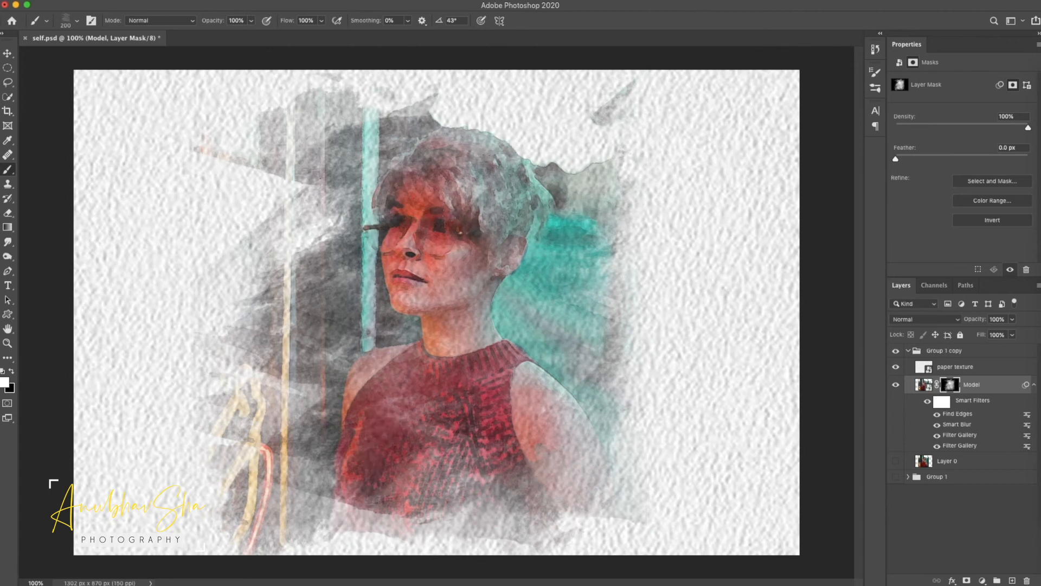
{"action": "left_click", "coordinate": [283, 168]}
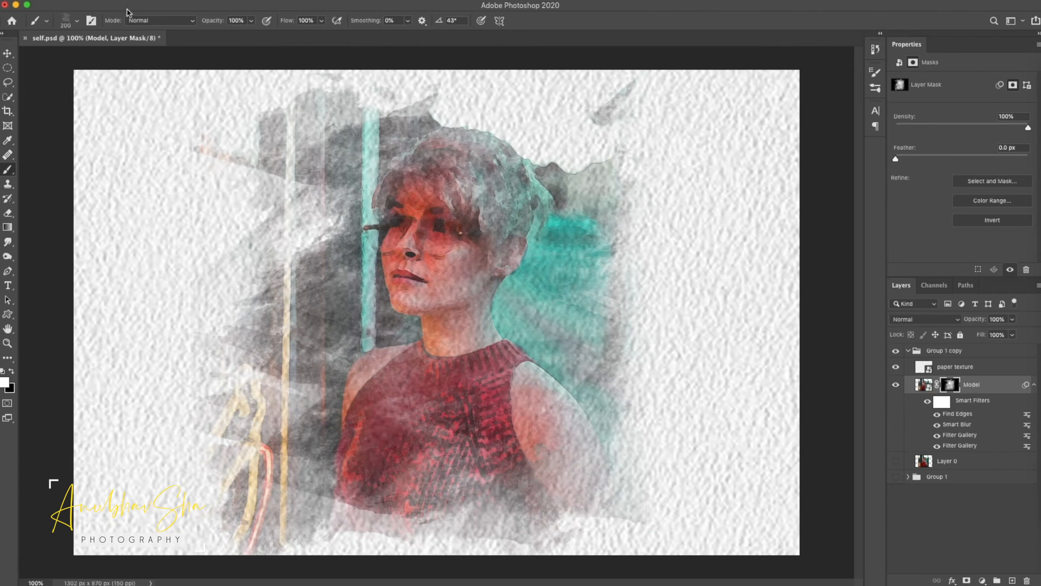
Add a Curves adjustment clipped to the Model layer, lowering the shadows to output 66 at input 83 and adding a highlight point.
{"action": "left_click", "coordinate": [923, 384]}
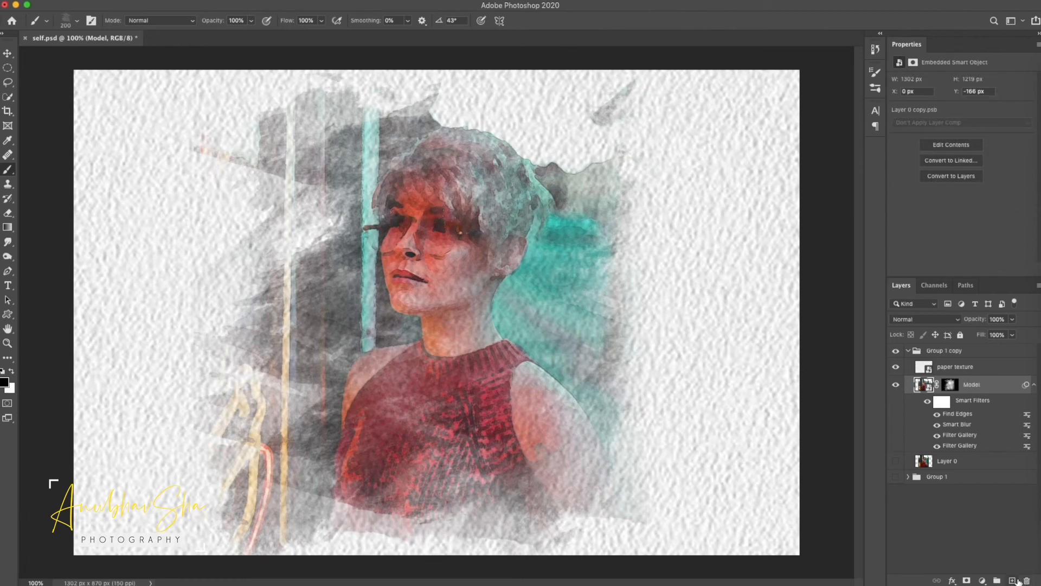
{"action": "left_click", "coordinate": [982, 581]}
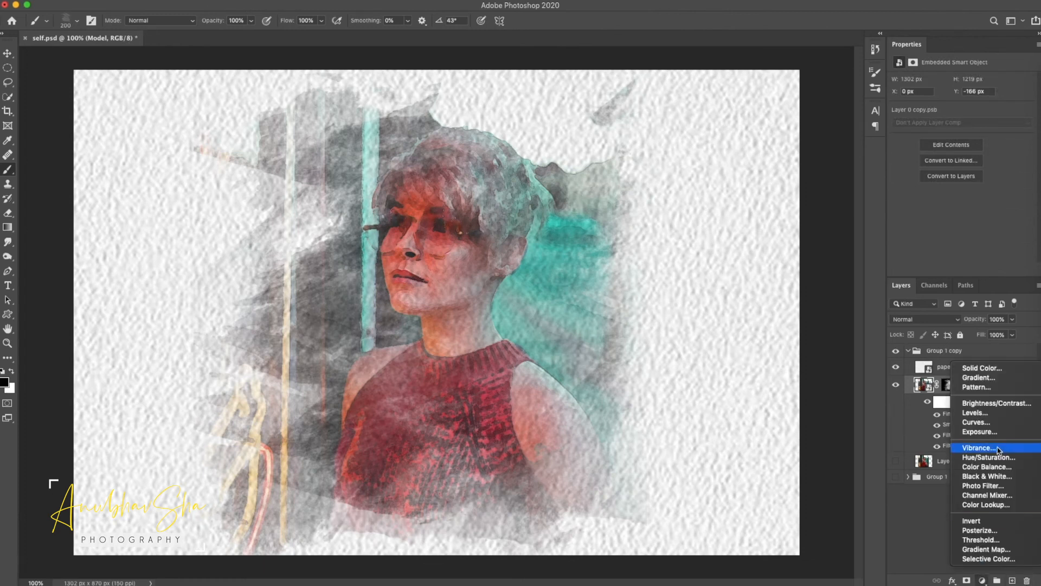
{"action": "left_click", "coordinate": [974, 423]}
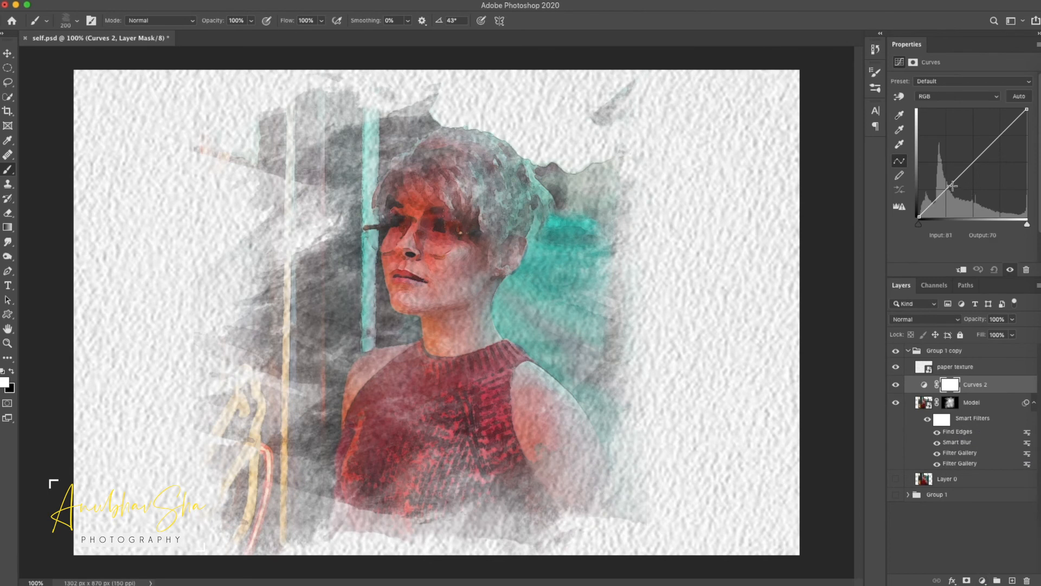
{"action": "left_click_drag", "start_coordinate": [952, 185], "coordinate": [954, 189]}
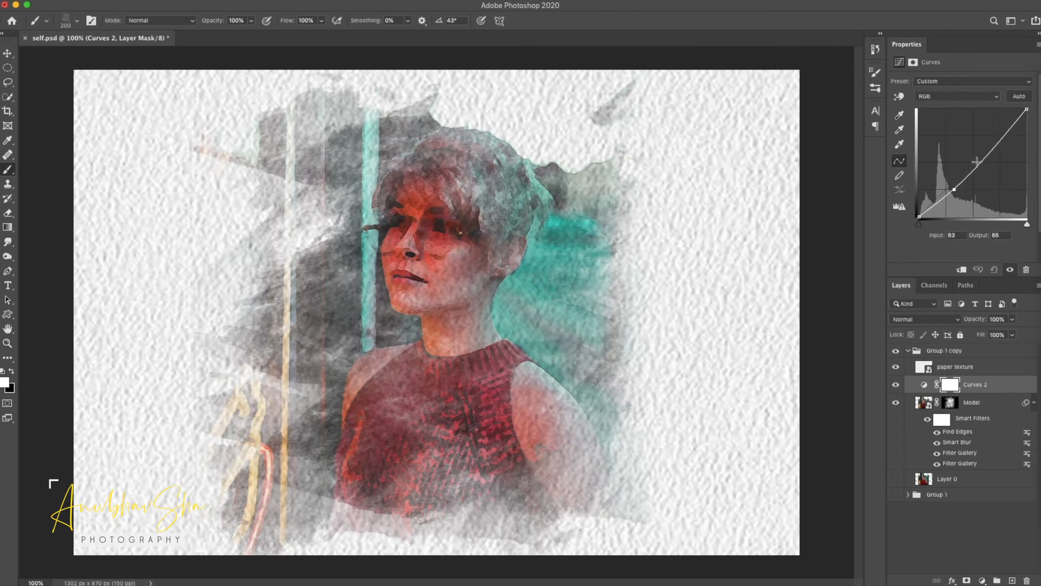
{"action": "left_click", "coordinate": [997, 140]}
{"action": "left_click", "coordinate": [959, 269]}
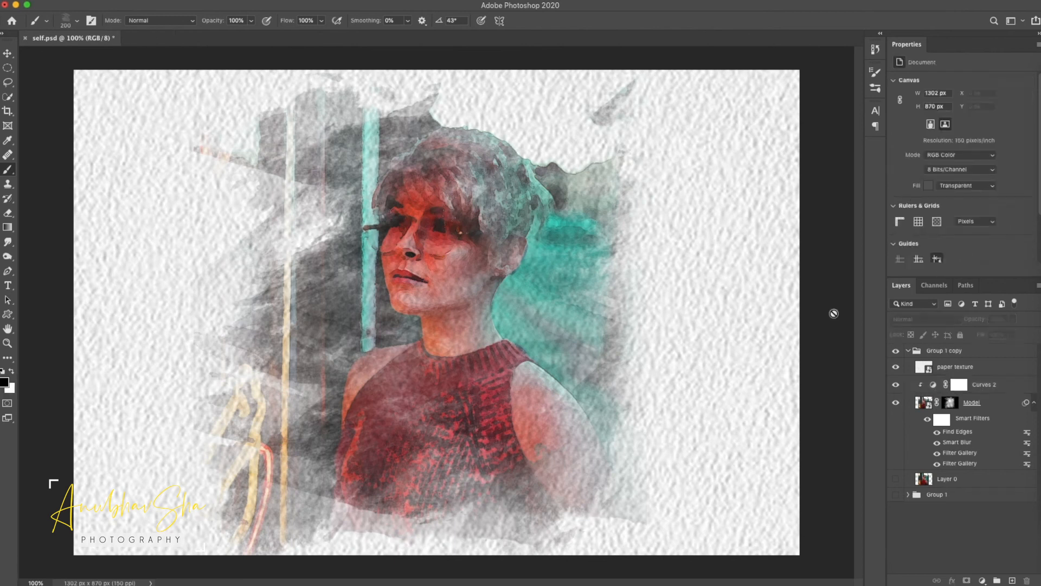
Target the Model layer's mask again for painting.
{"action": "left_click", "coordinate": [952, 402]}
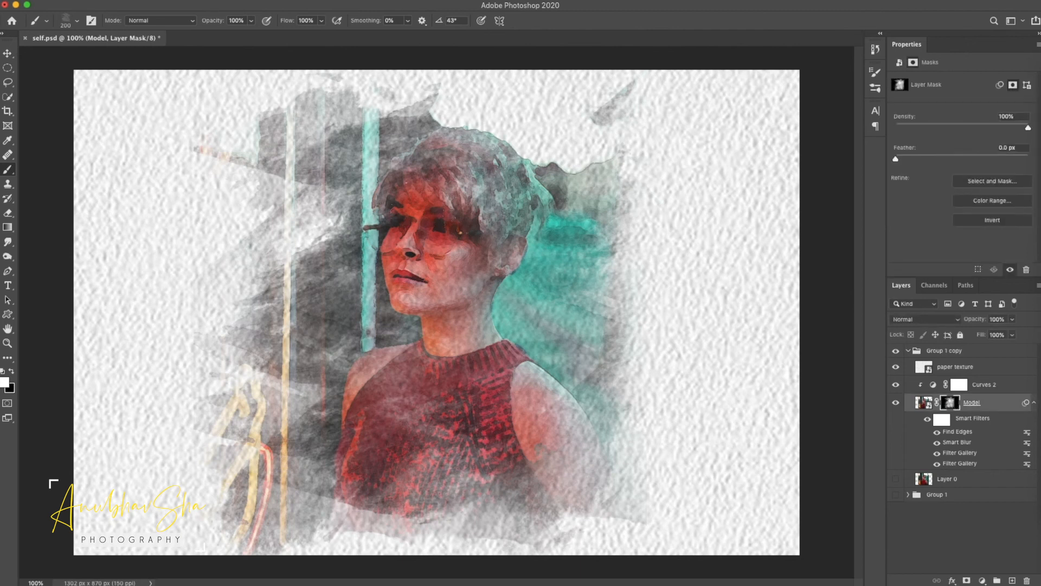